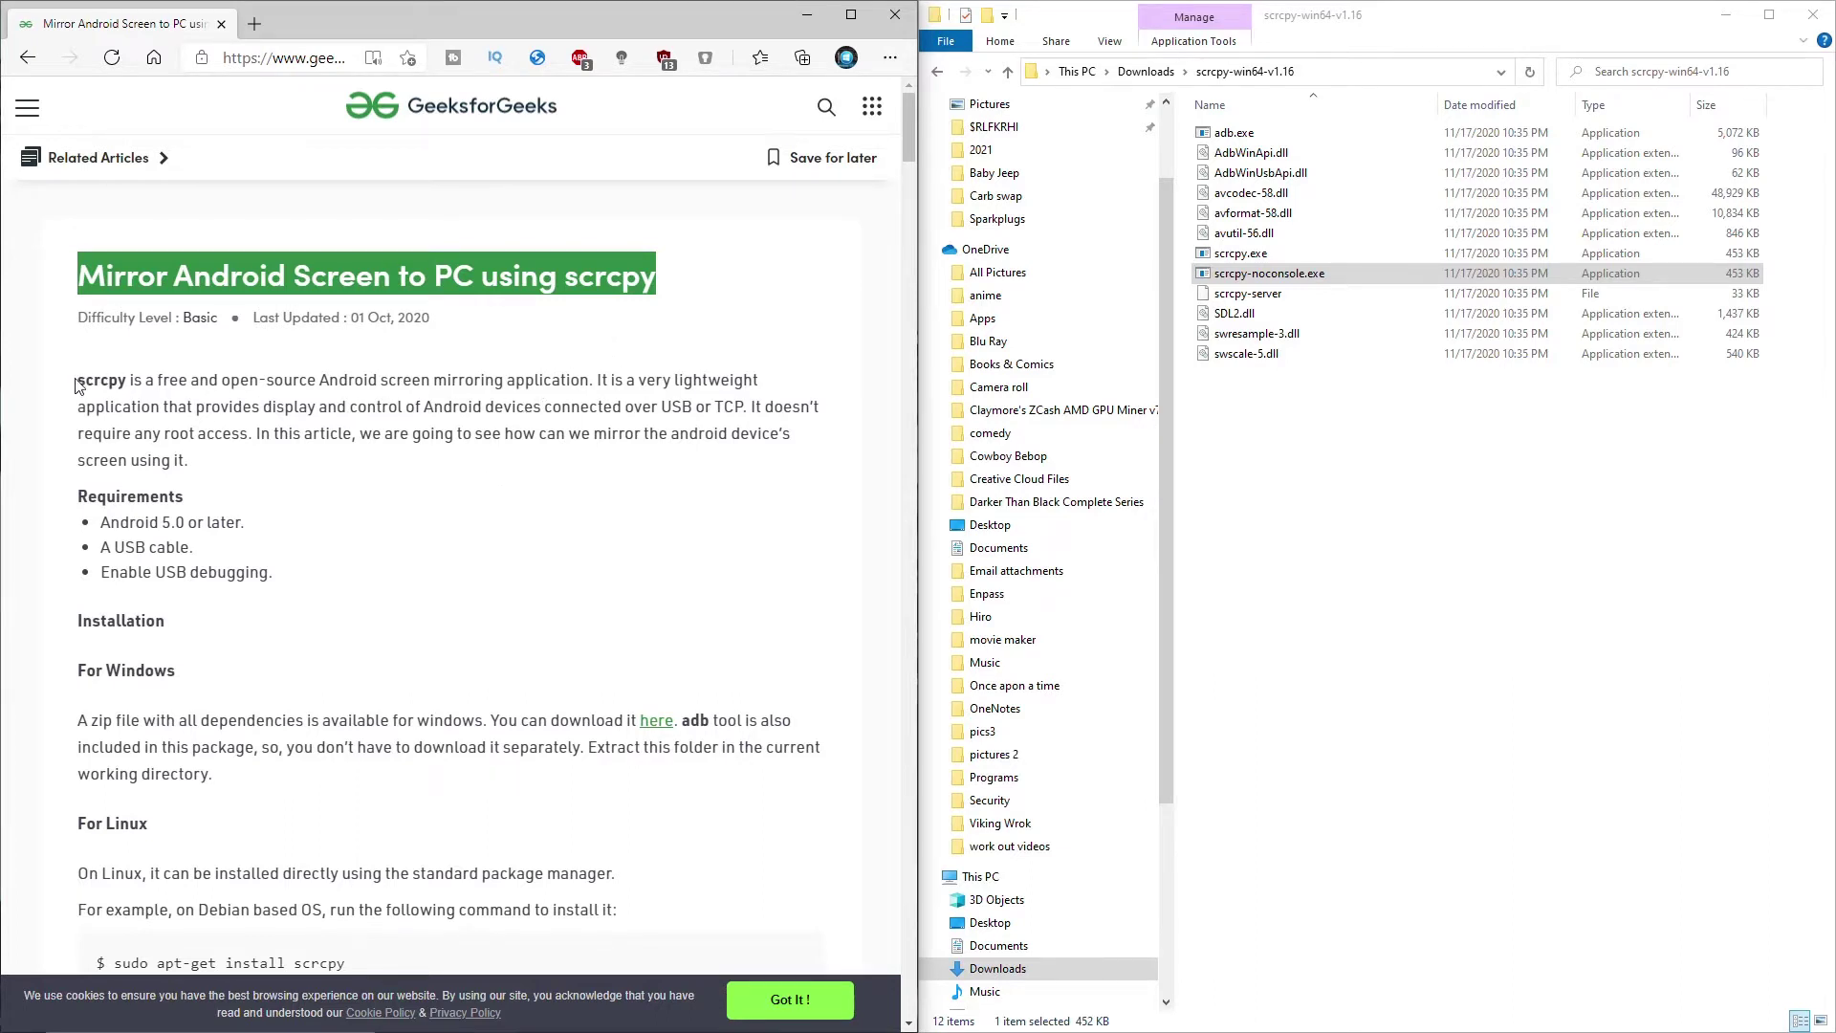
pyautogui.moveTo(74, 385); pyautogui.dragTo(591, 385)
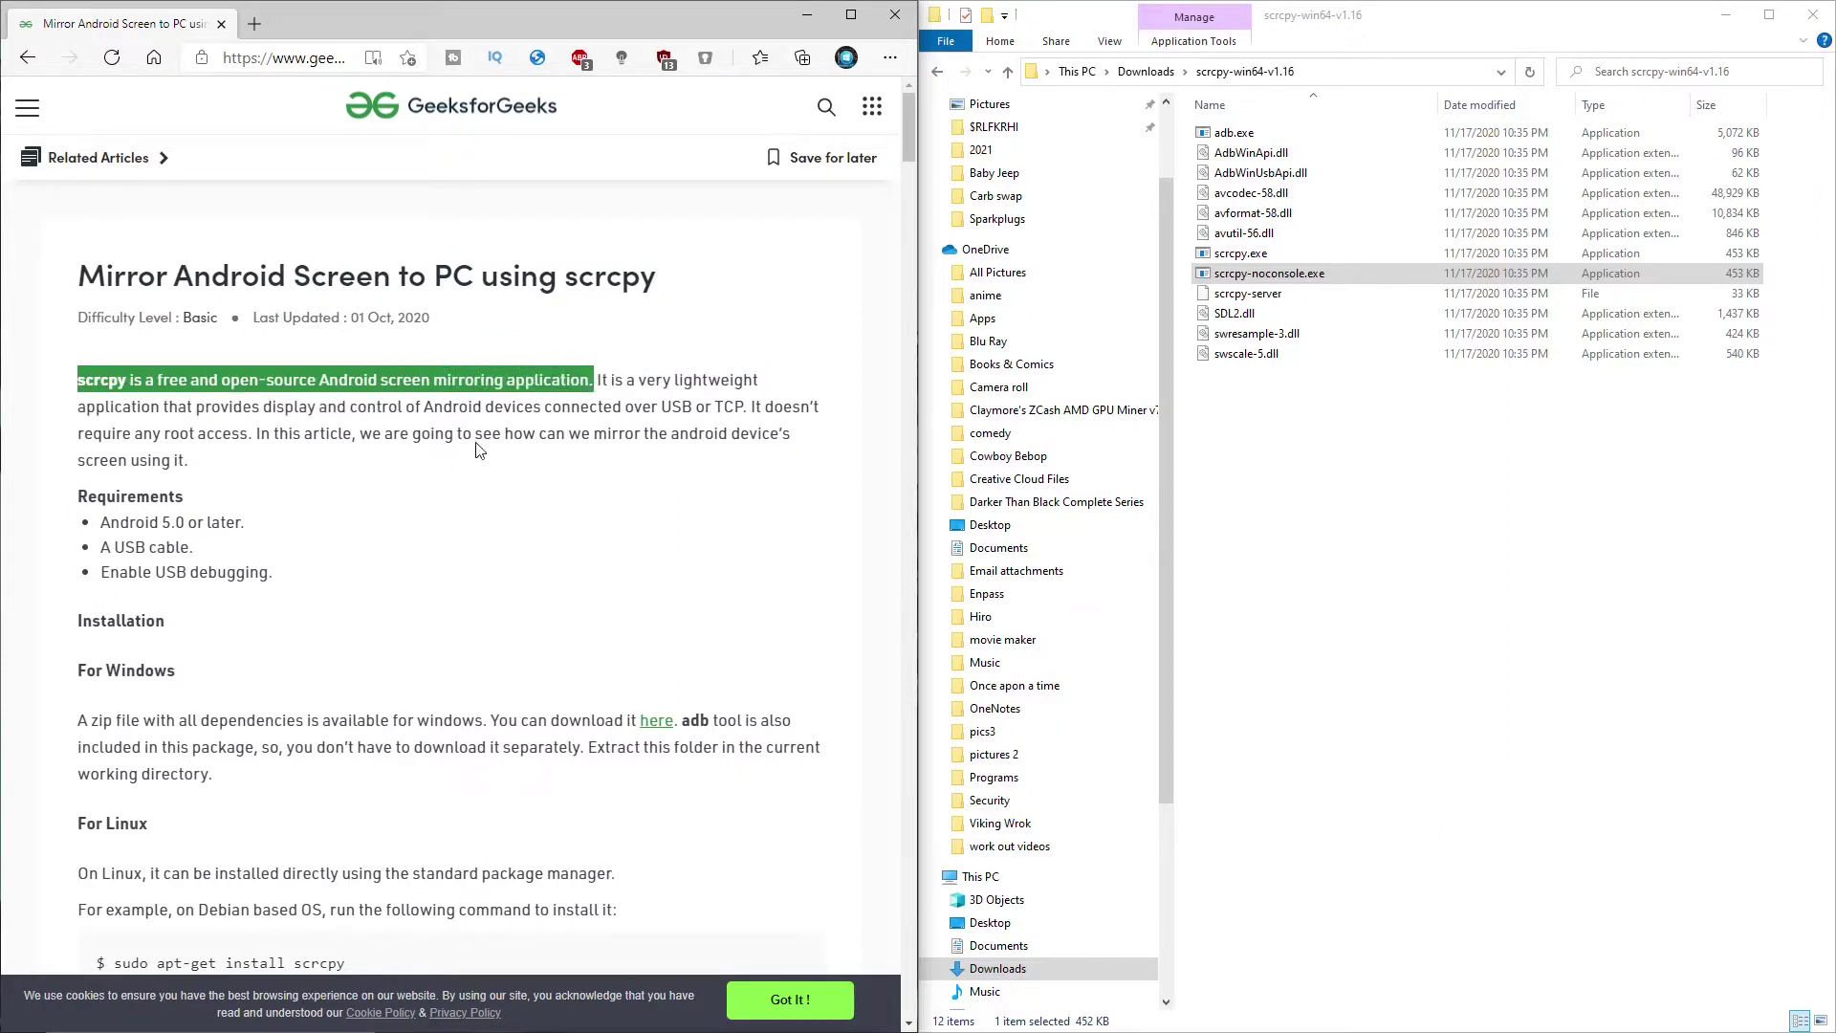
pyautogui.moveTo(279, 579); pyautogui.dragTo(100, 520)
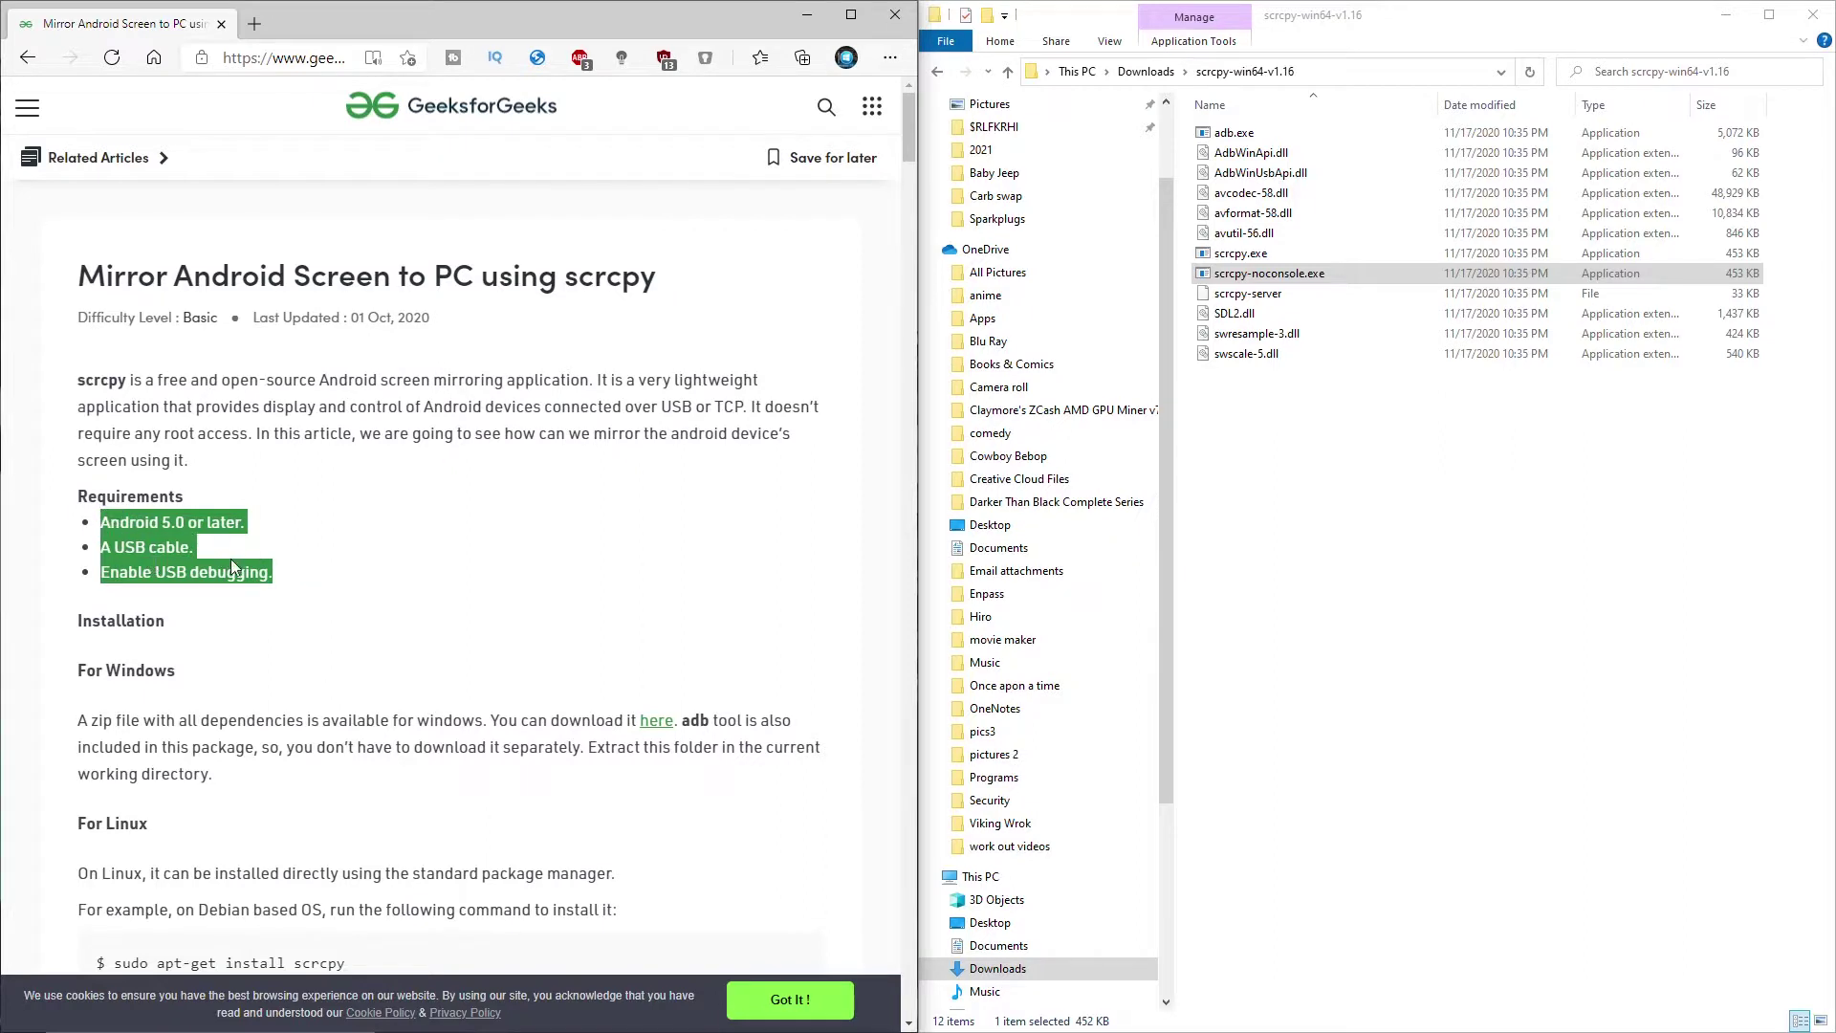
pyautogui.click(280, 585)
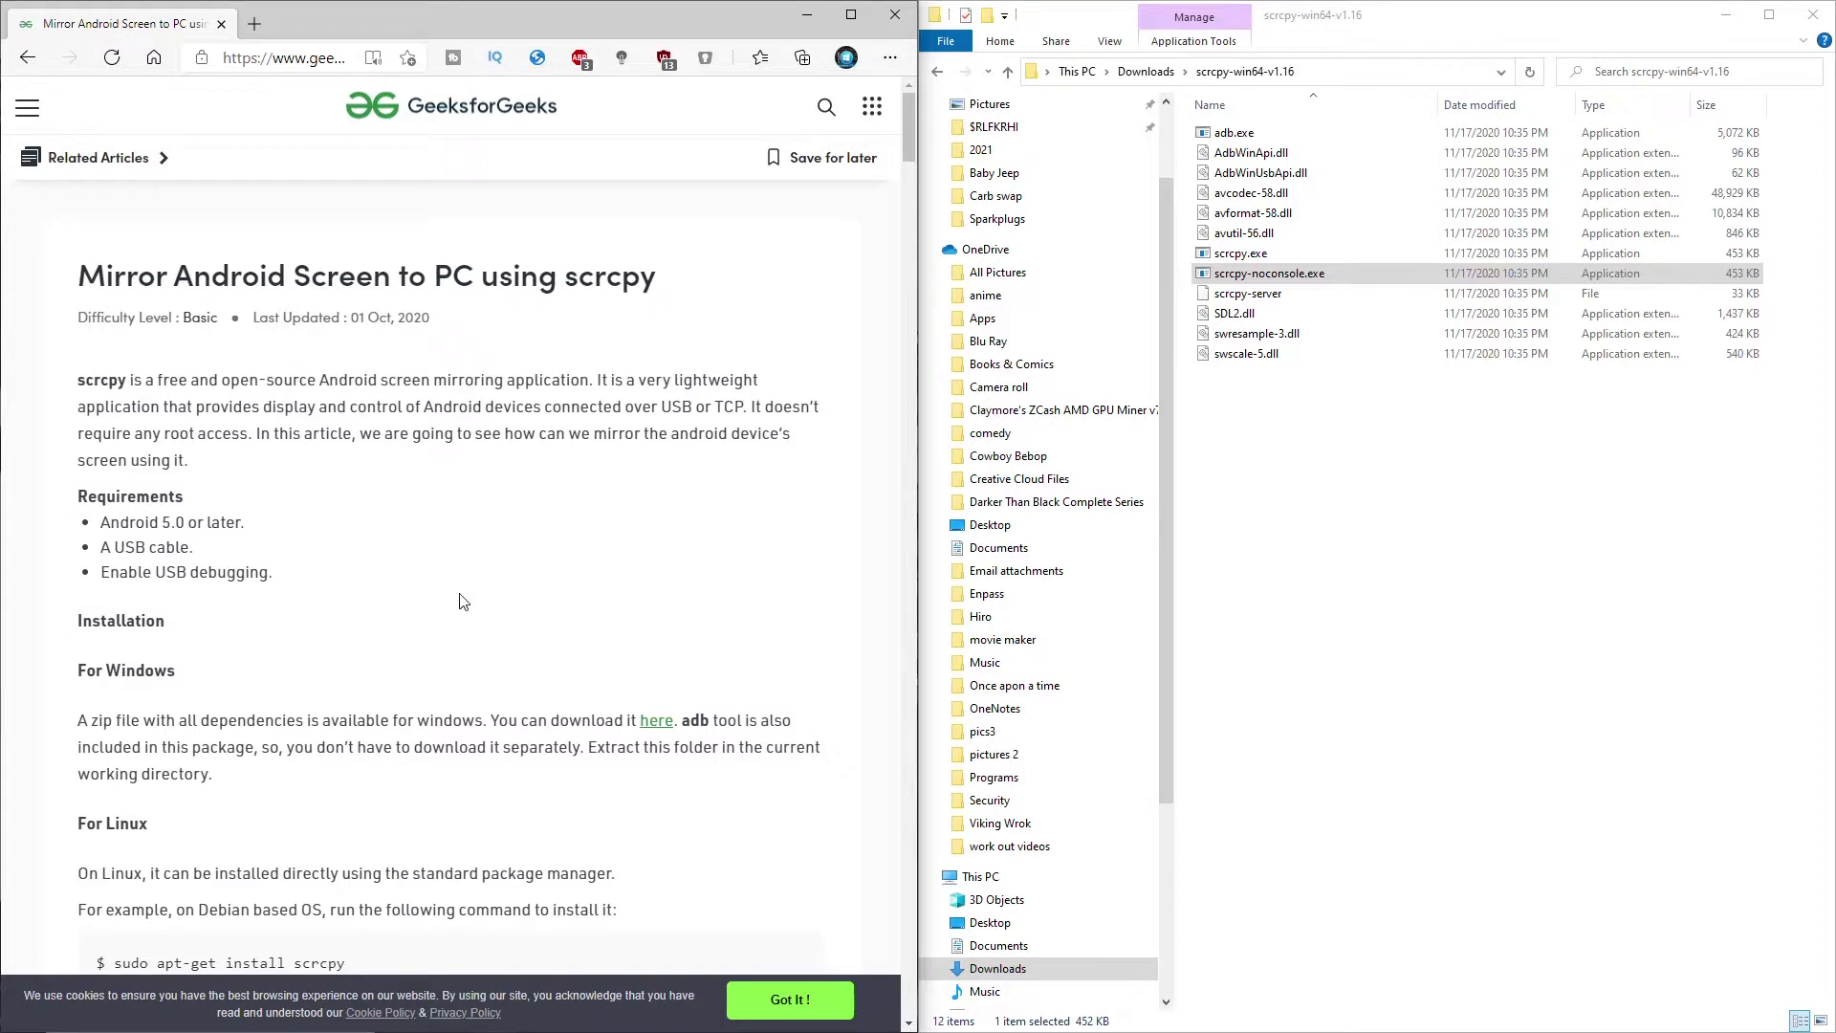
pyautogui.scroll(-5, 462, 601)
pyautogui.moveTo(78, 252); pyautogui.dragTo(491, 240)
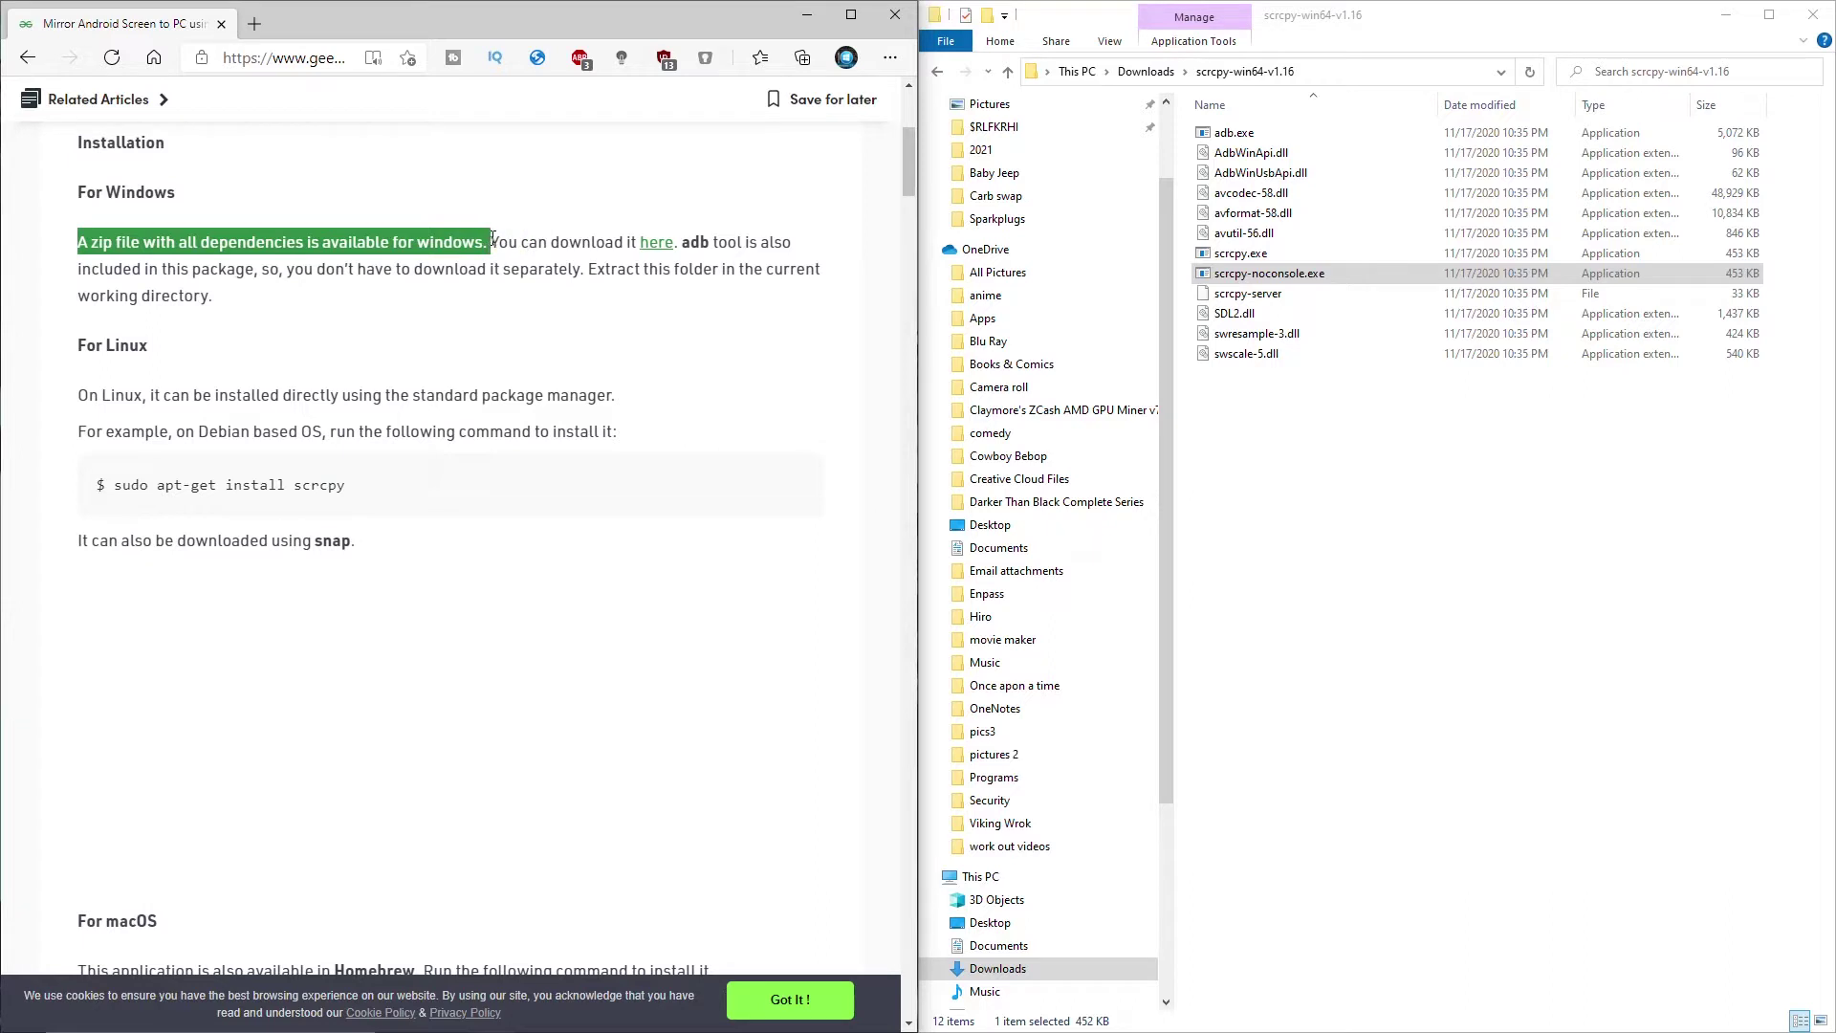
pyautogui.moveTo(490, 240); pyautogui.dragTo(675, 242)
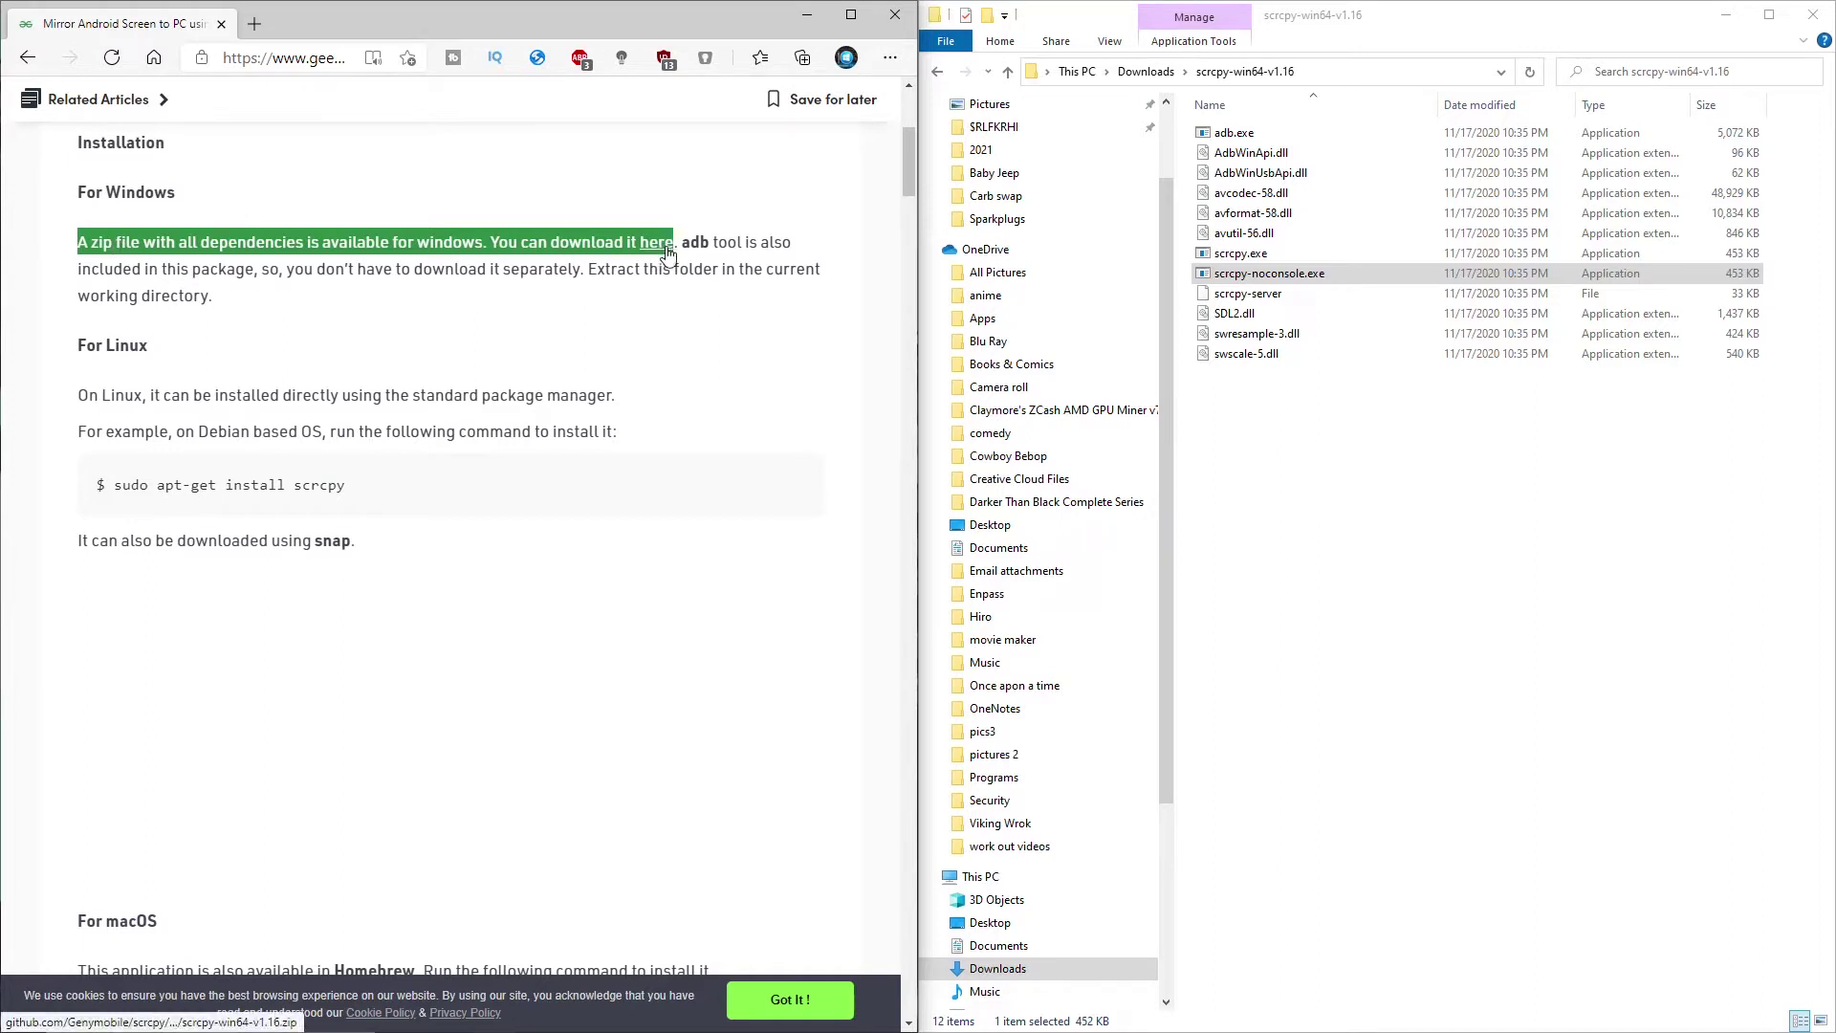
pyautogui.click(719, 448)
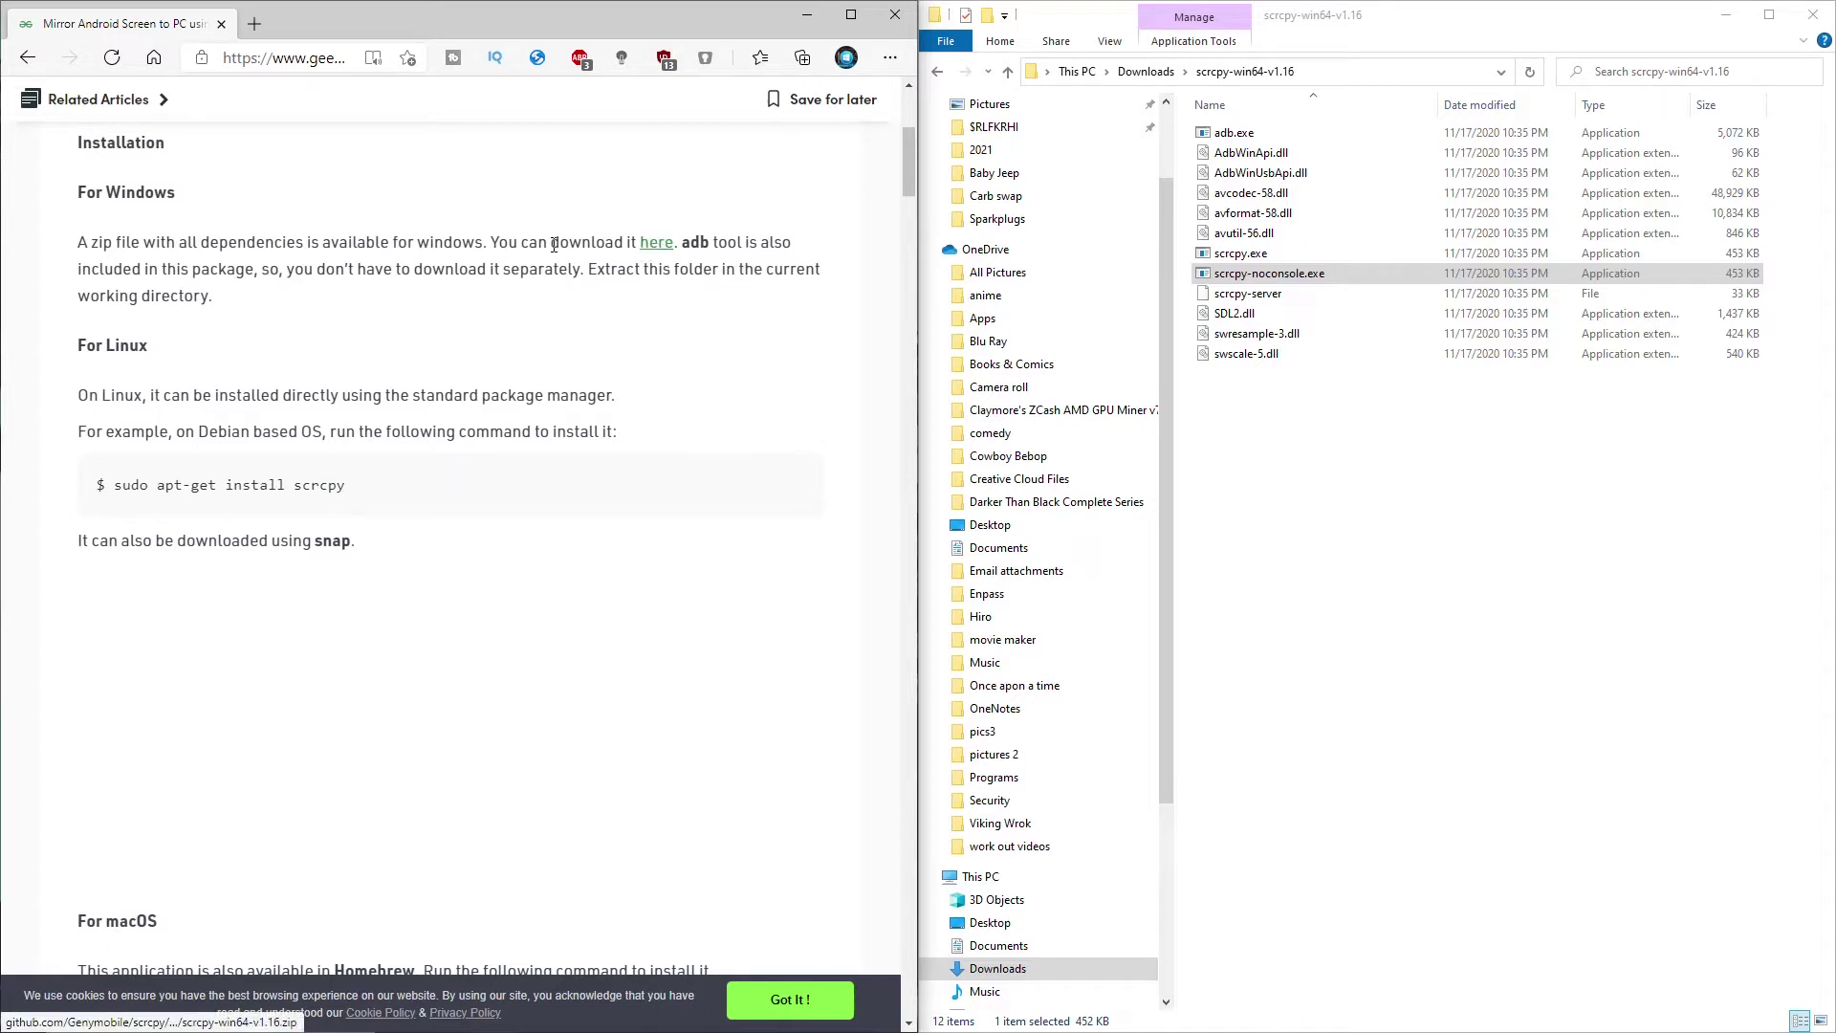
pyautogui.moveTo(1310, 473); pyautogui.dragTo(1247, 115)
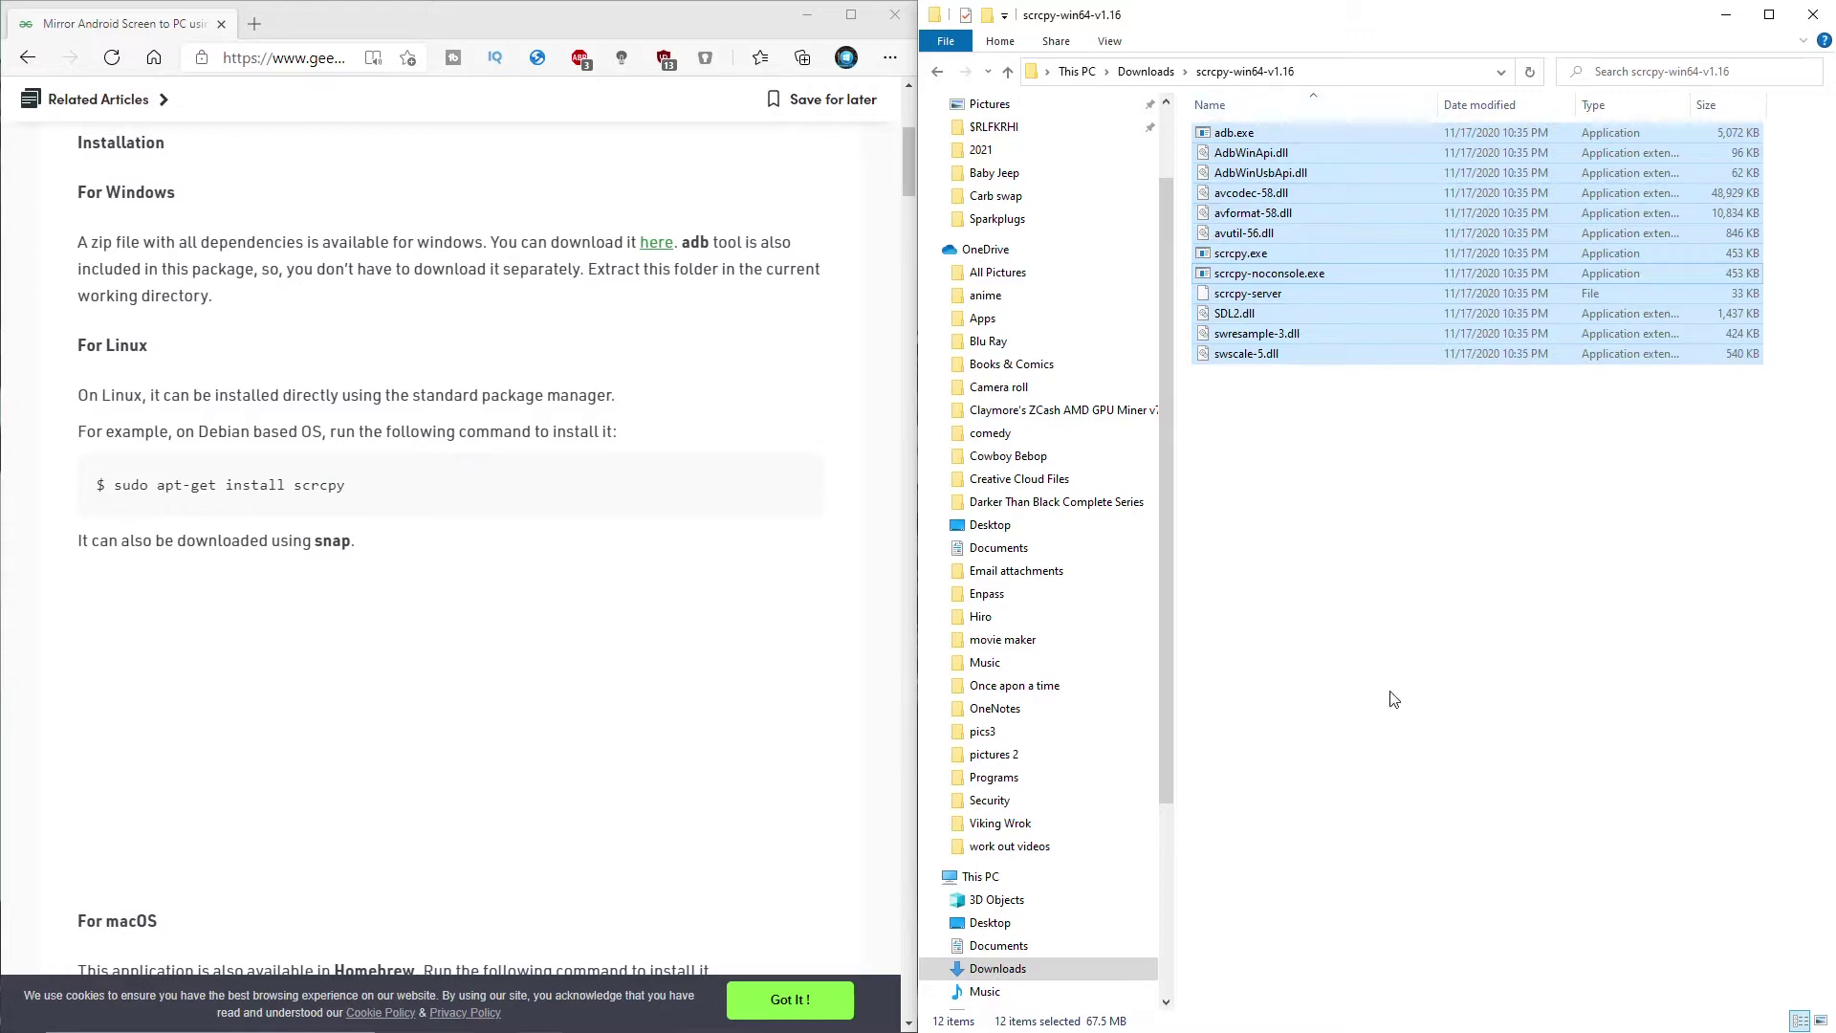
# - Deselect the scrcpy-win64-v1.16 files and minimise the Edge window
pyautogui.click(1394, 659)
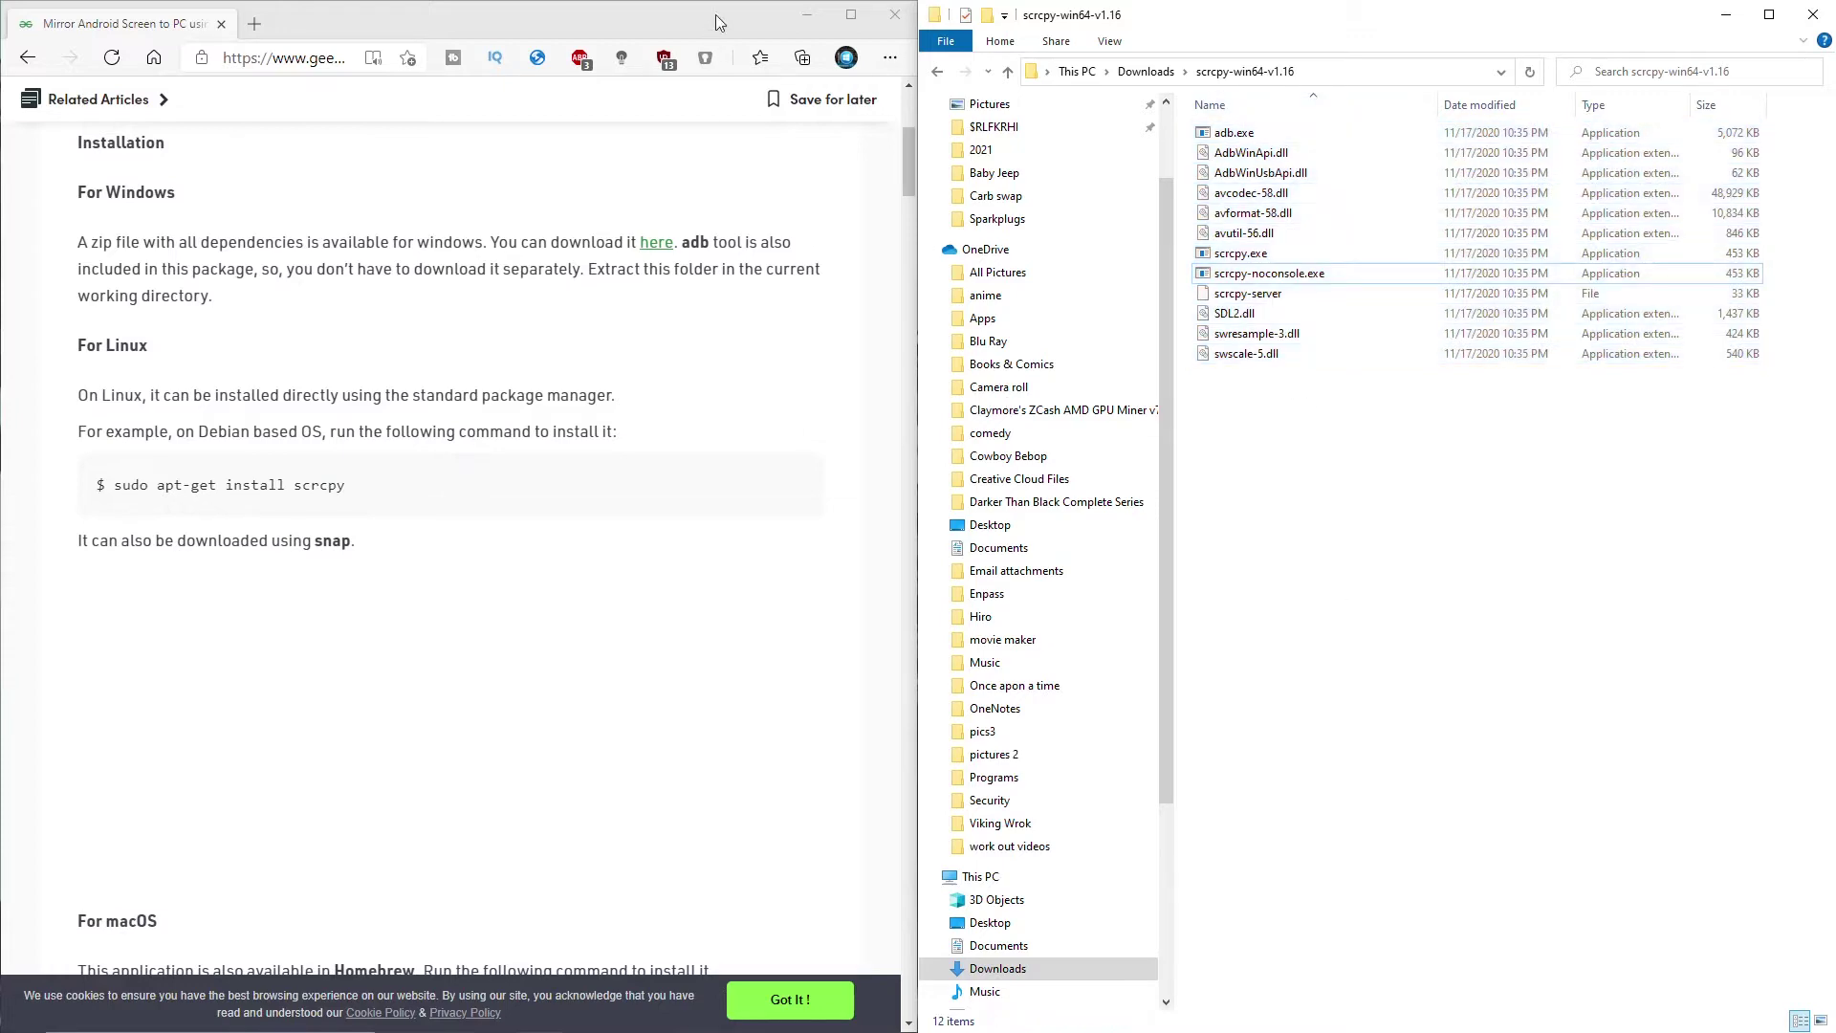
pyautogui.click(806, 15)
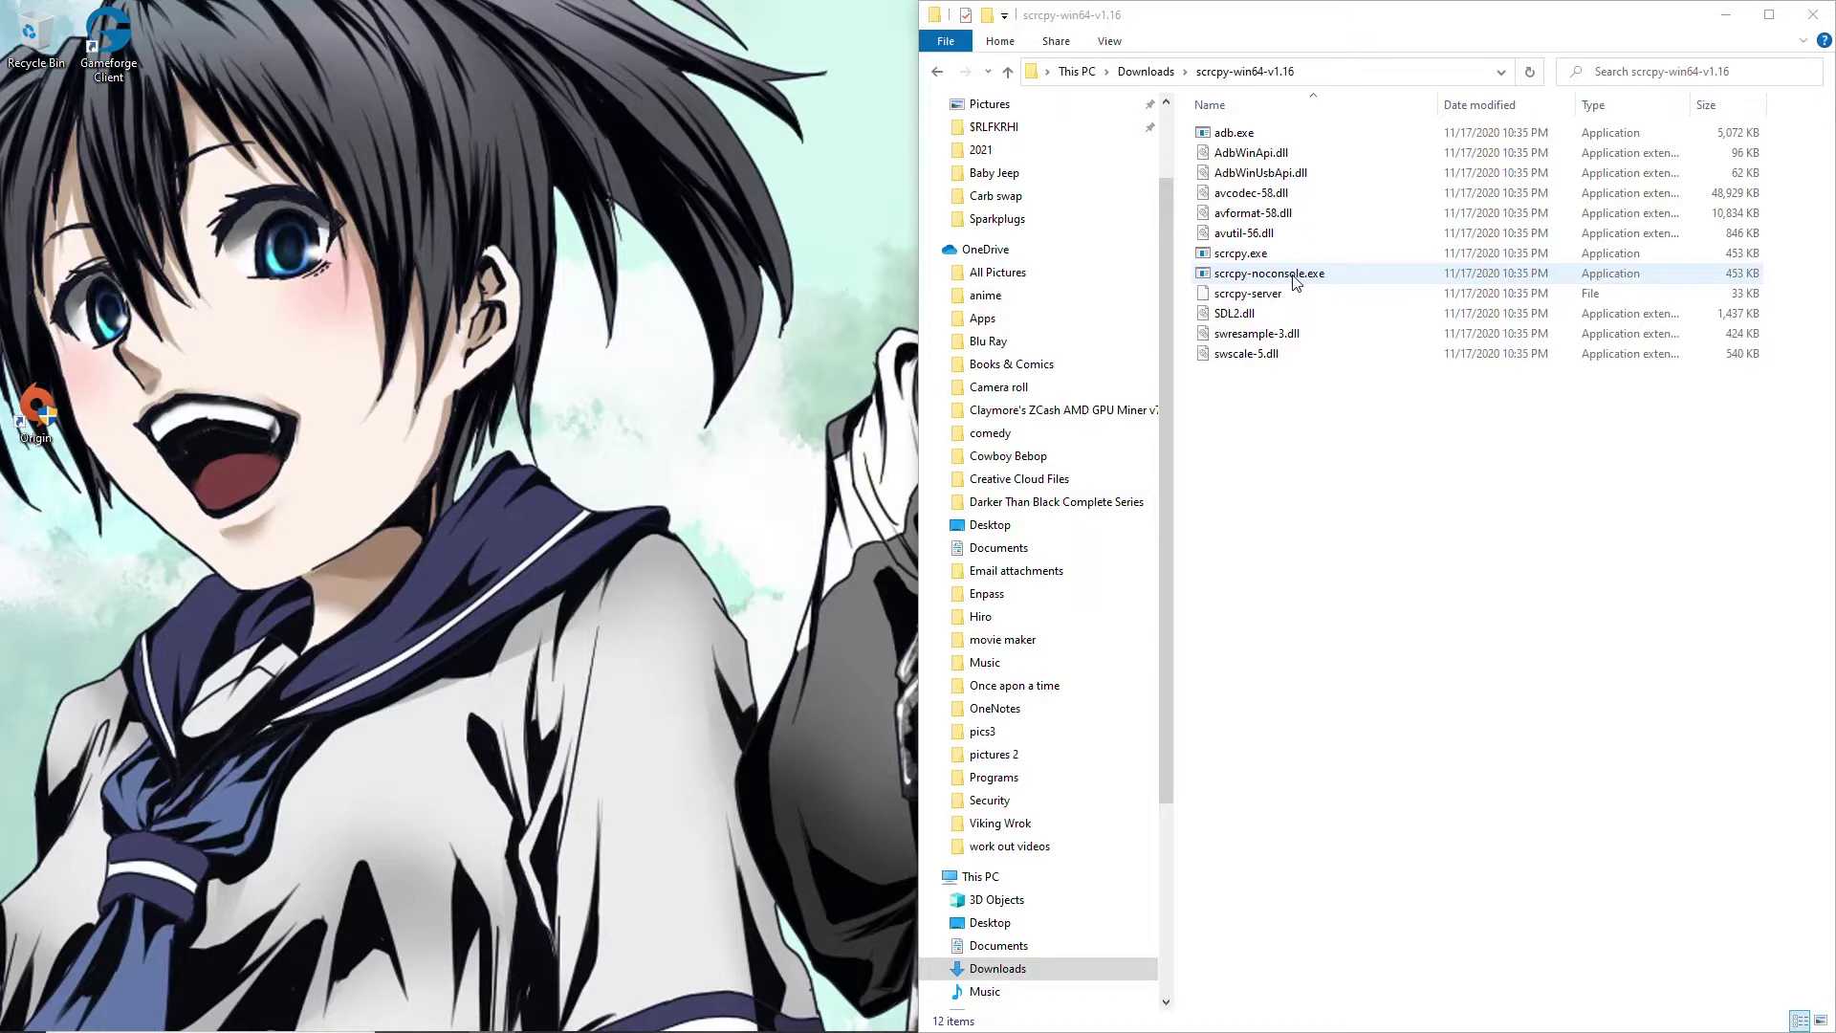
# - Launch scrcpy-noconsole.exe and allow it to run past the security warning
pyautogui.doubleClick(1294, 277)
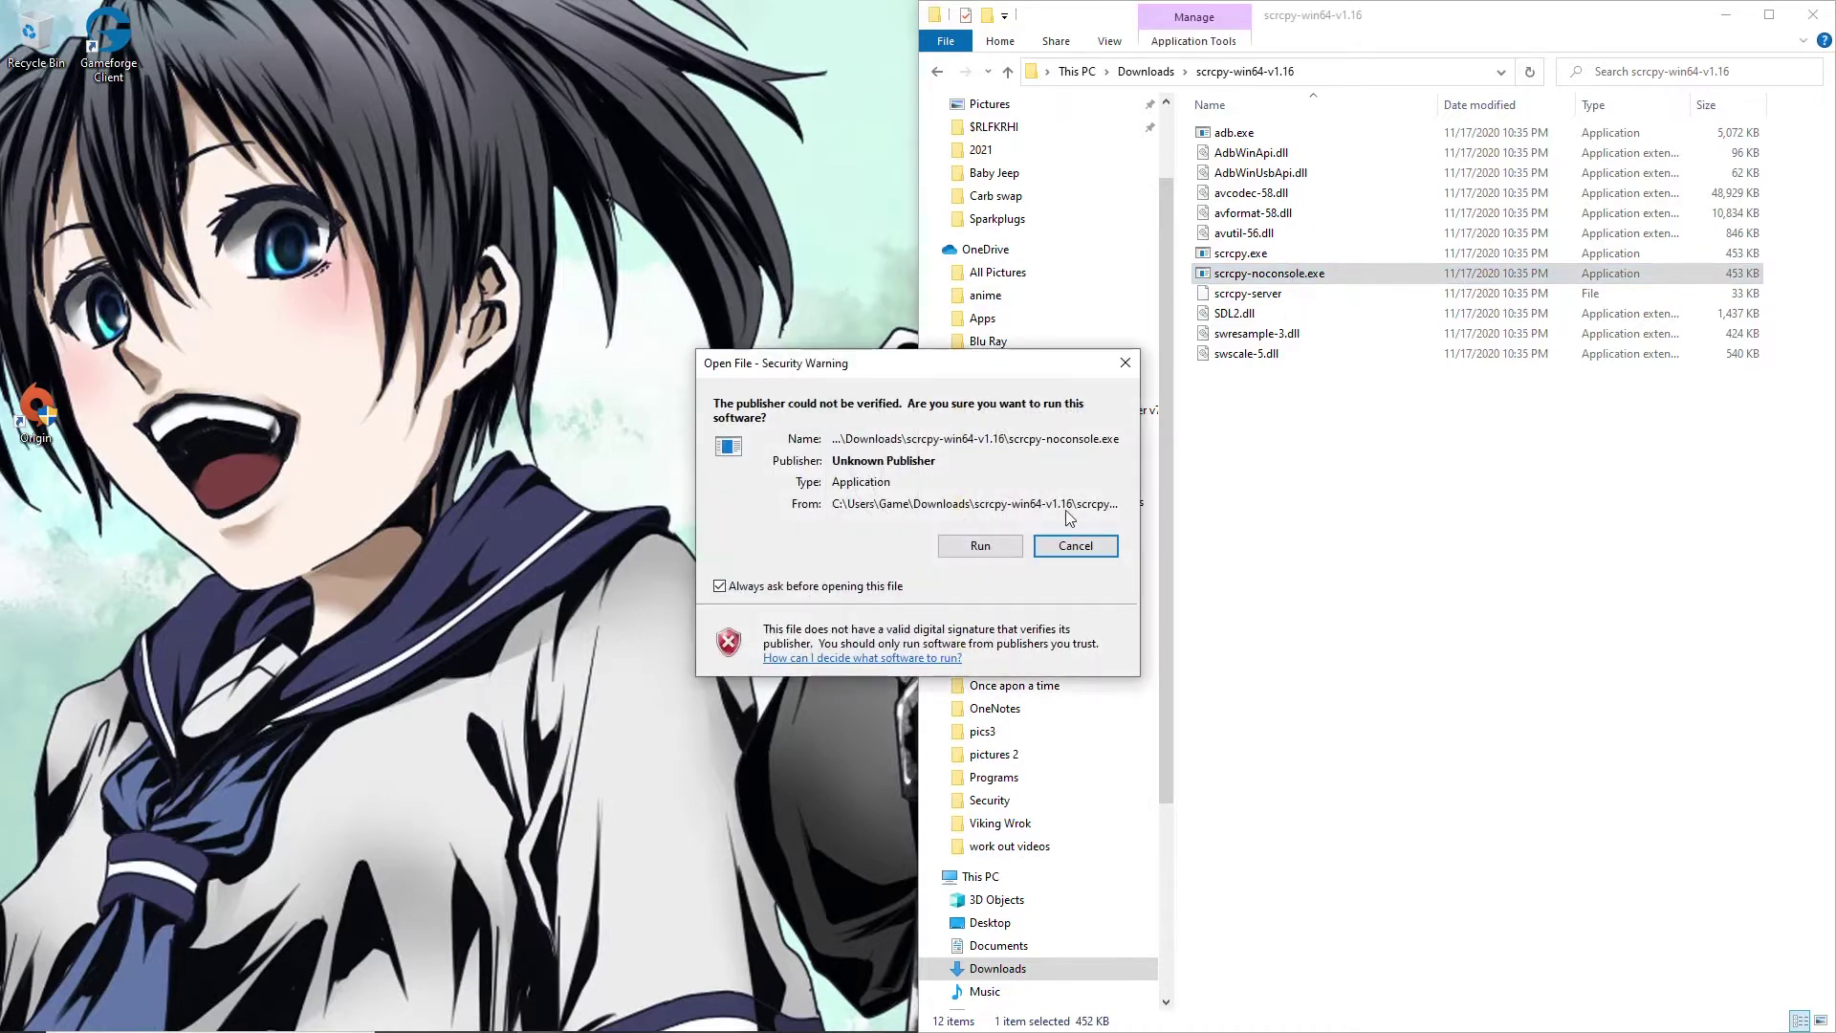
pyautogui.click(995, 553)
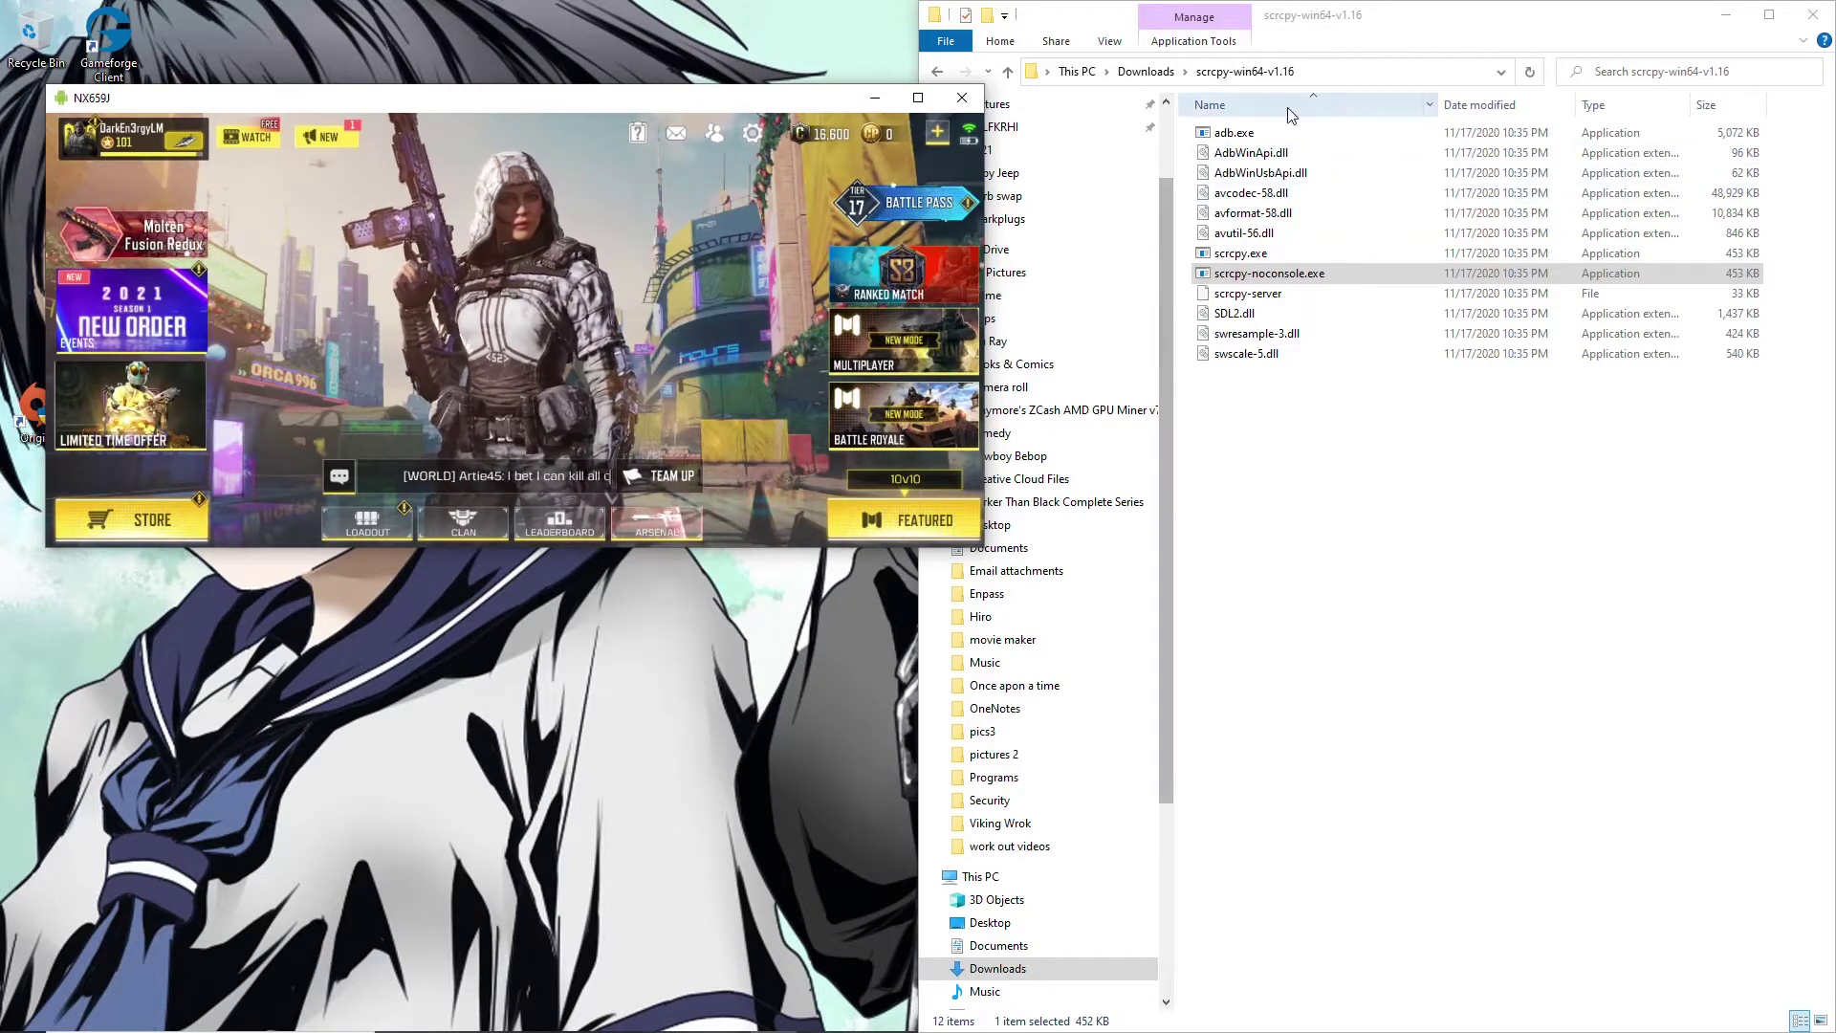
# - Maximise the scrcpy mirror and get into the game's Multiplayer lobby
pyautogui.press('super+Up')
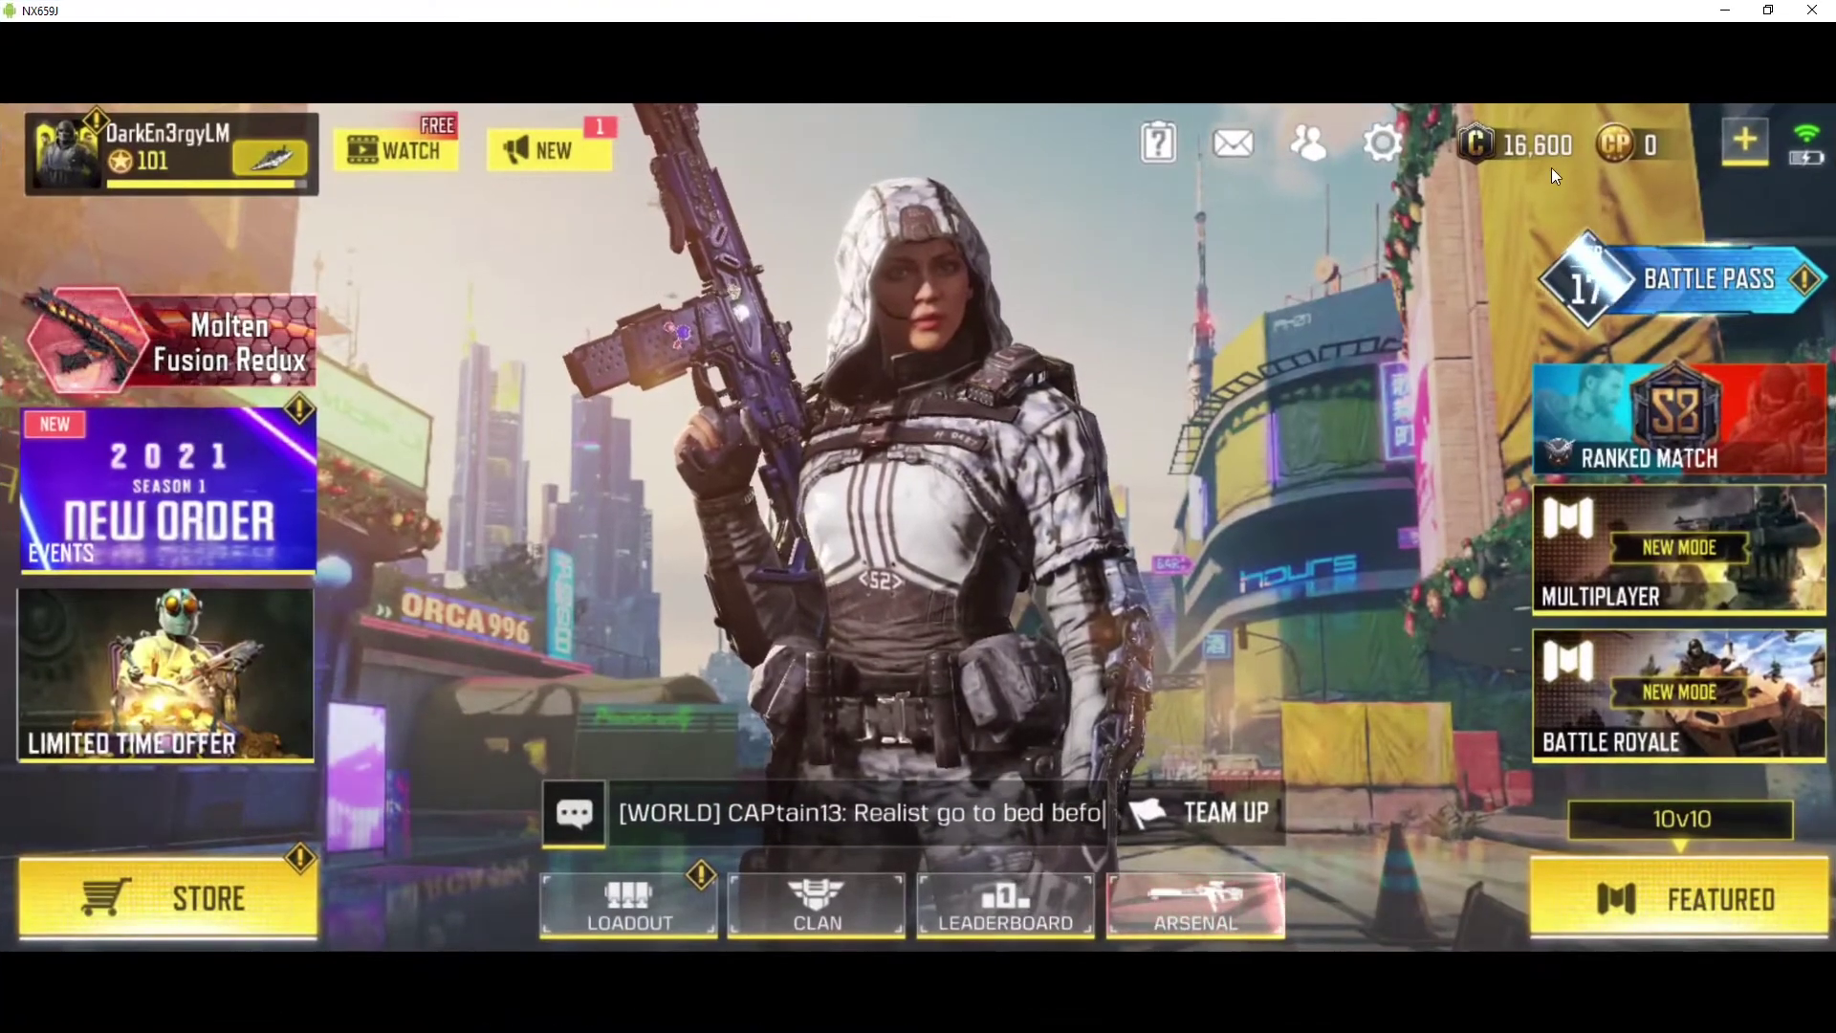
pyautogui.click(1665, 570)
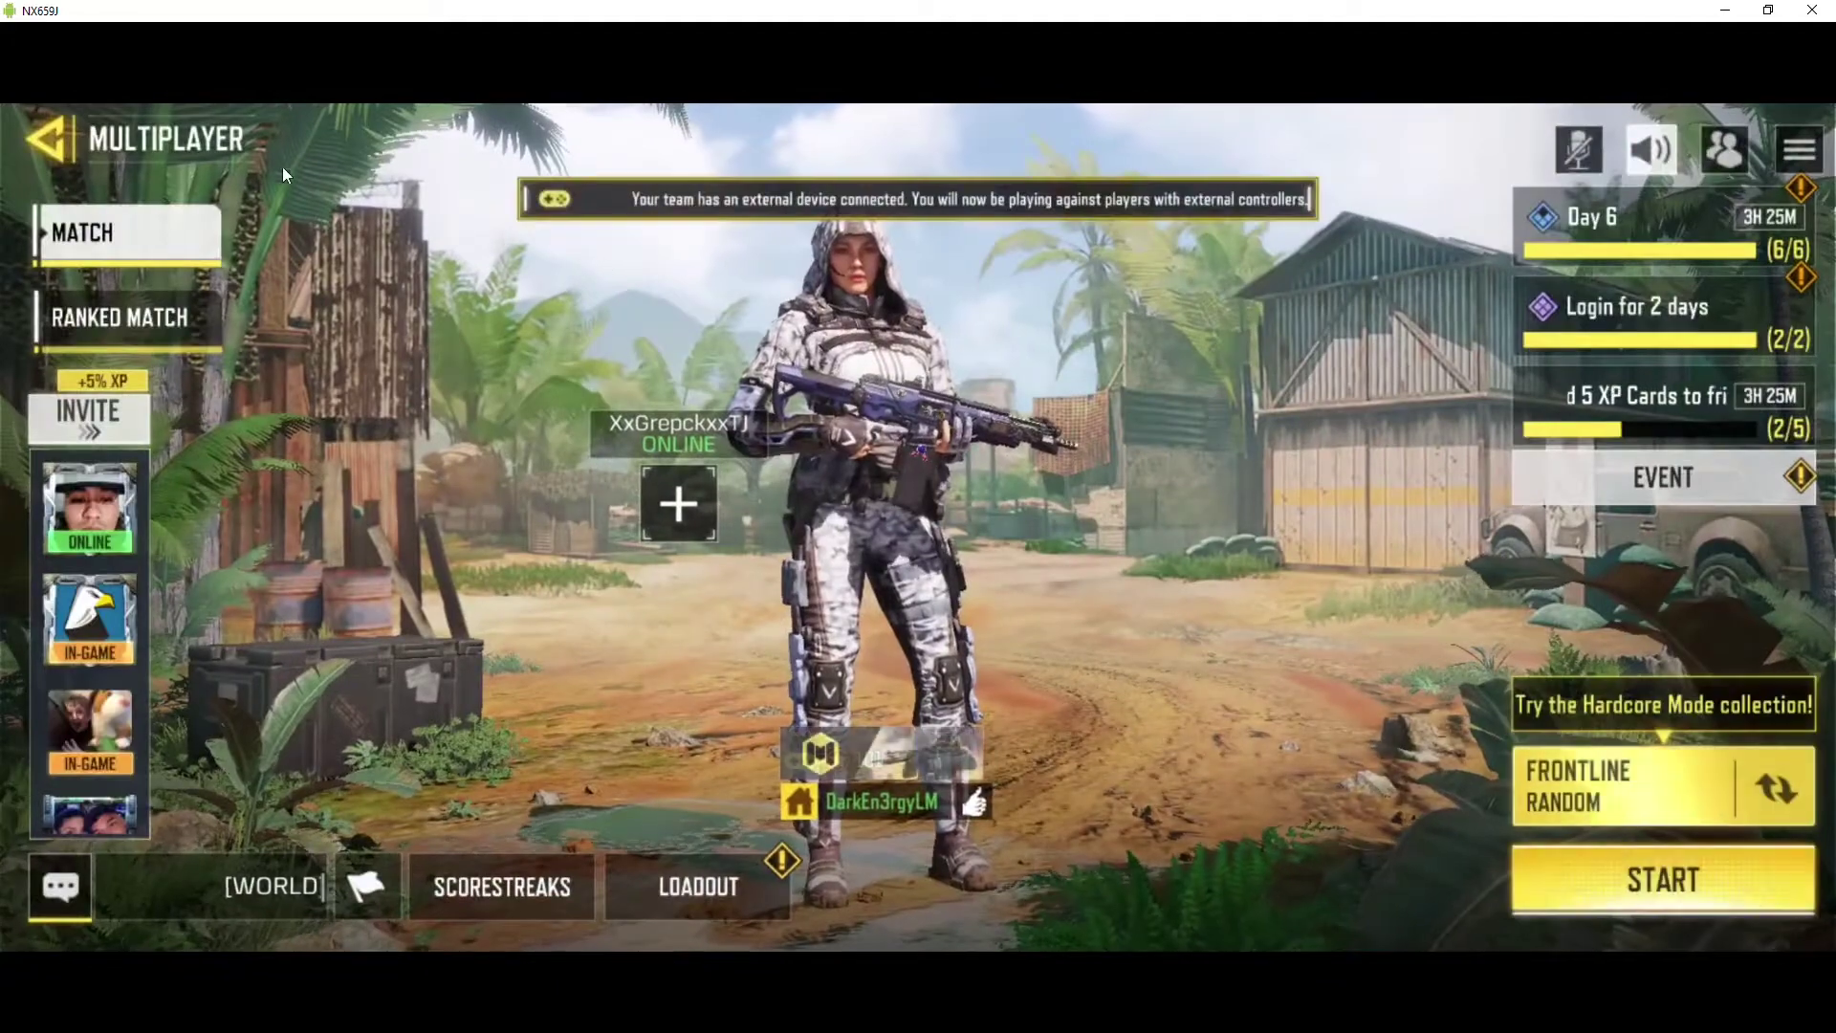
pyautogui.rightClick(1031, 486)
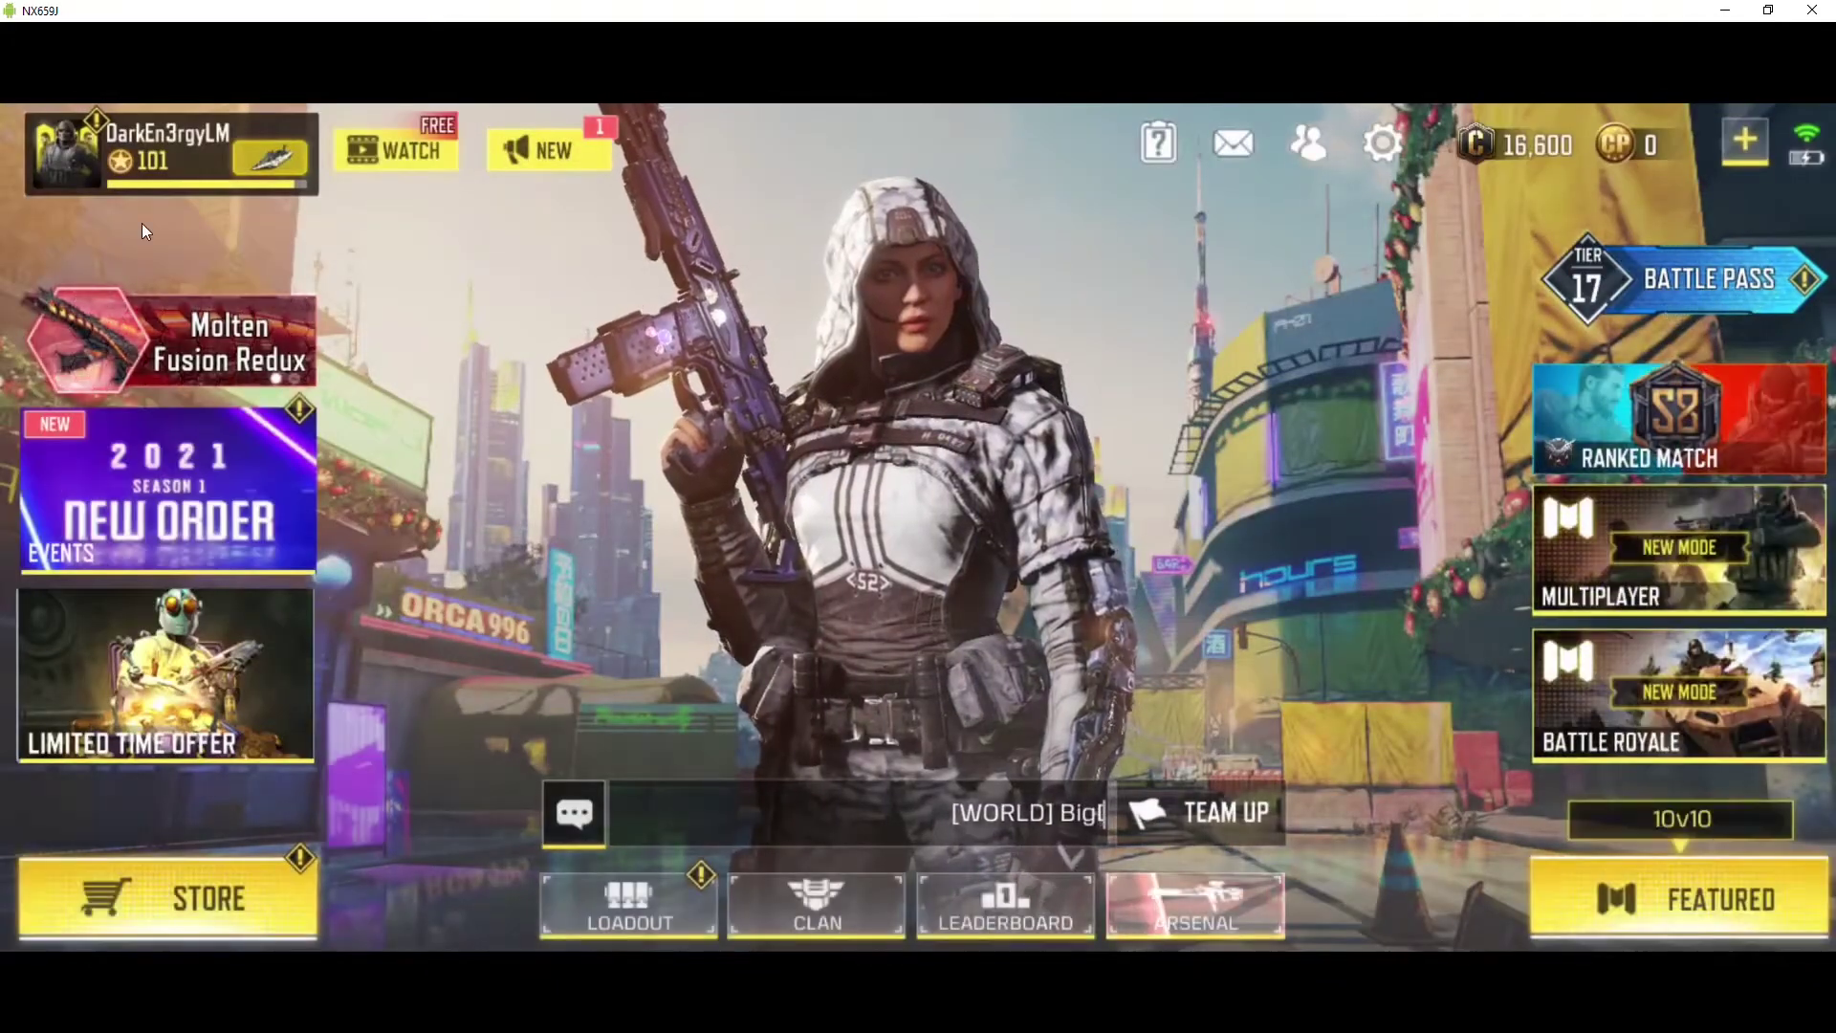
pyautogui.click(1703, 552)
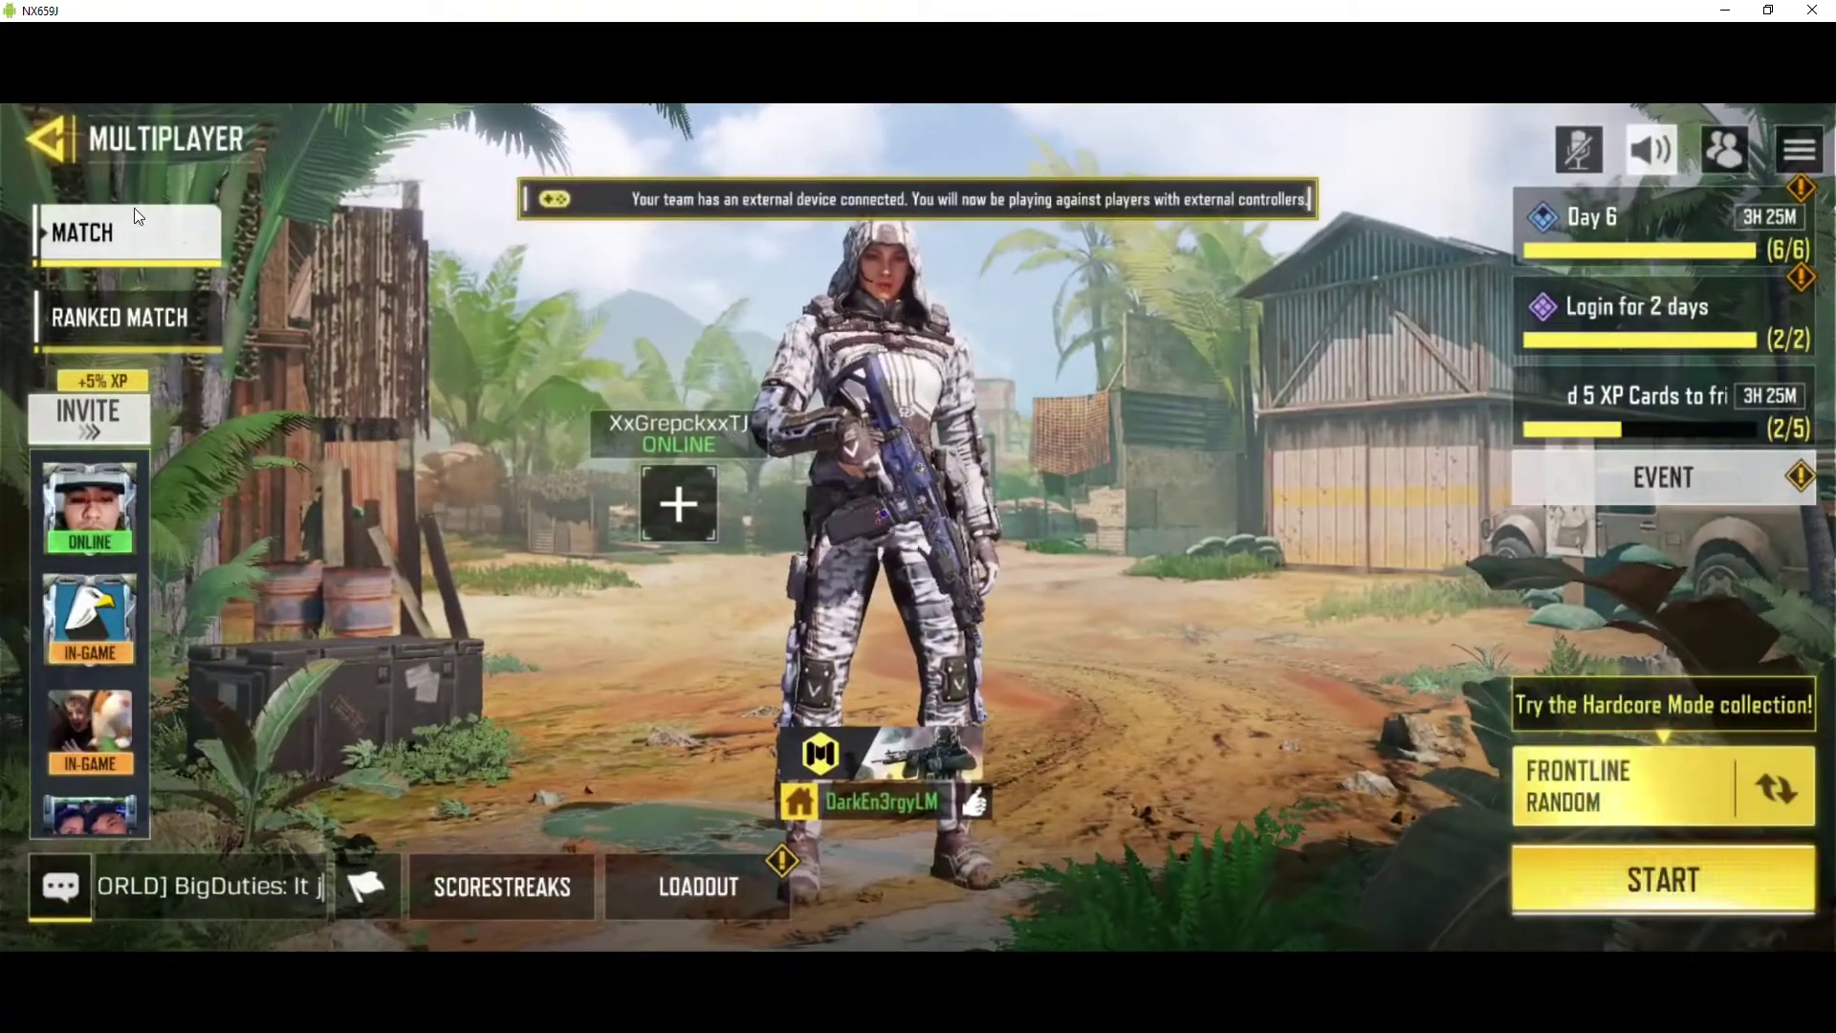
pyautogui.click(84, 146)
pyautogui.click(1624, 490)
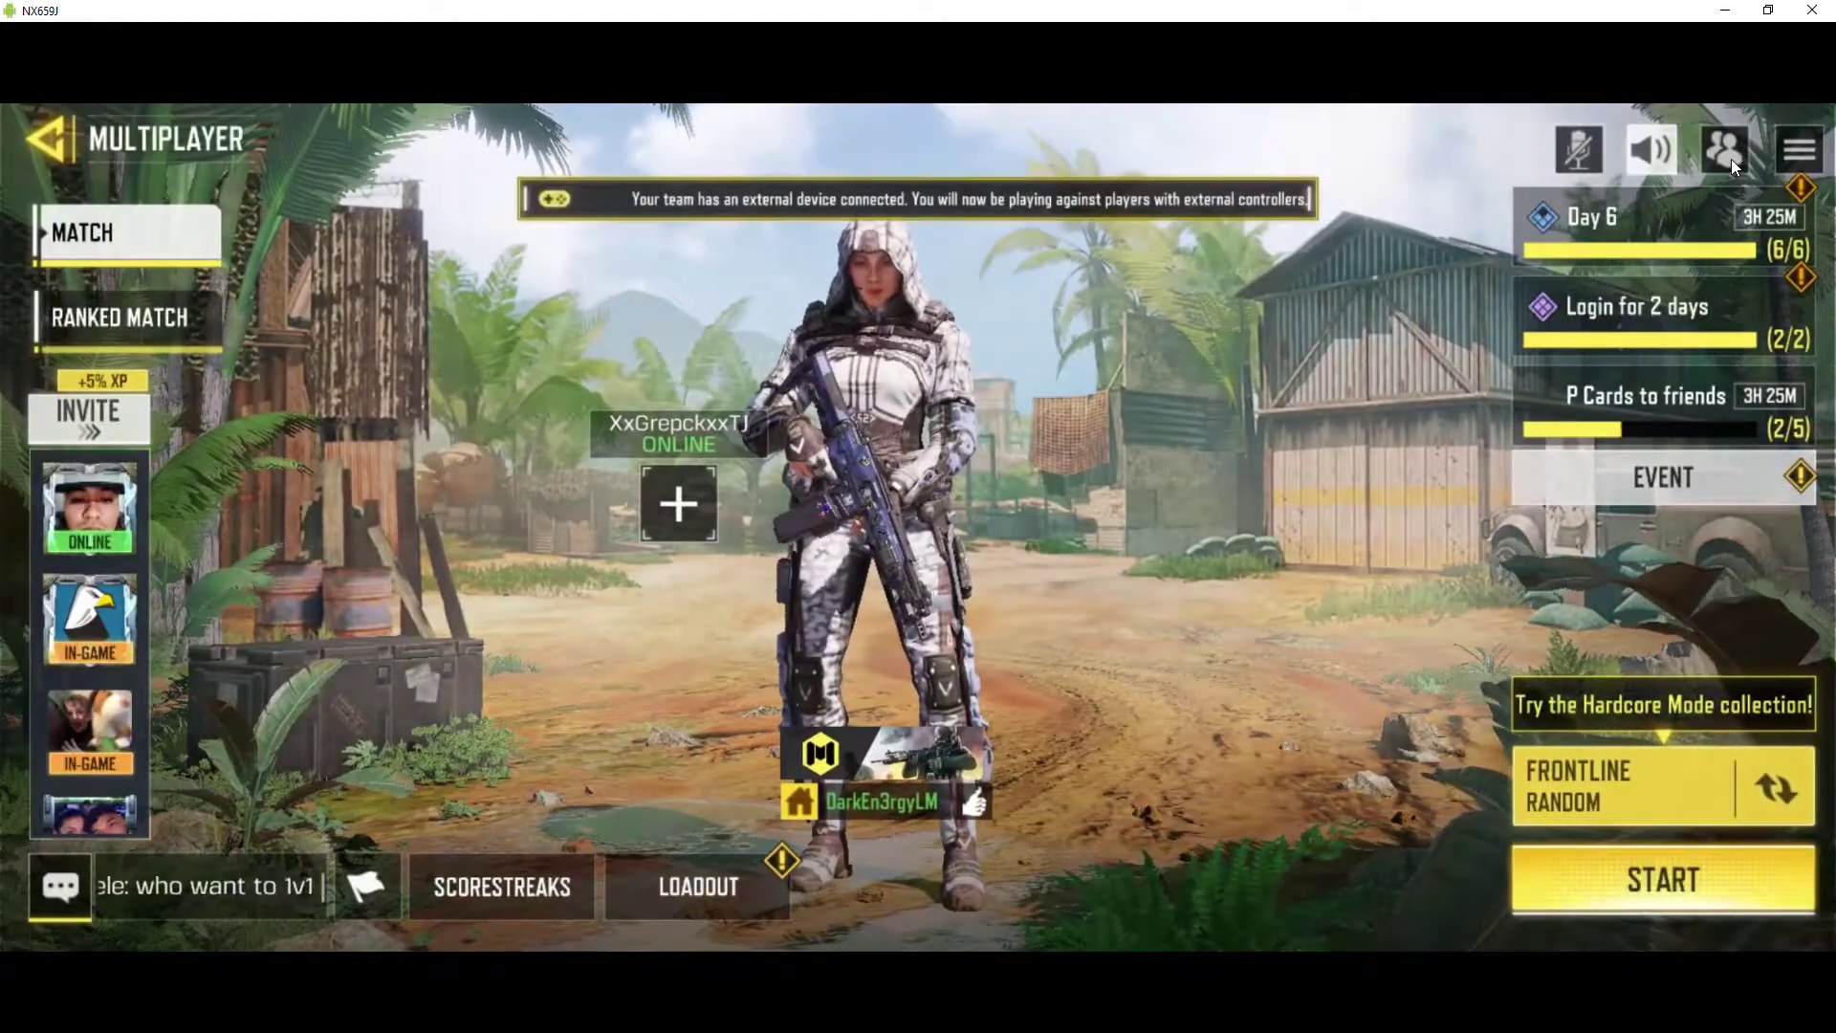
# - Search the add-friends list for a player name, then return to the Multiplayer lobby
pyautogui.click(1728, 156)
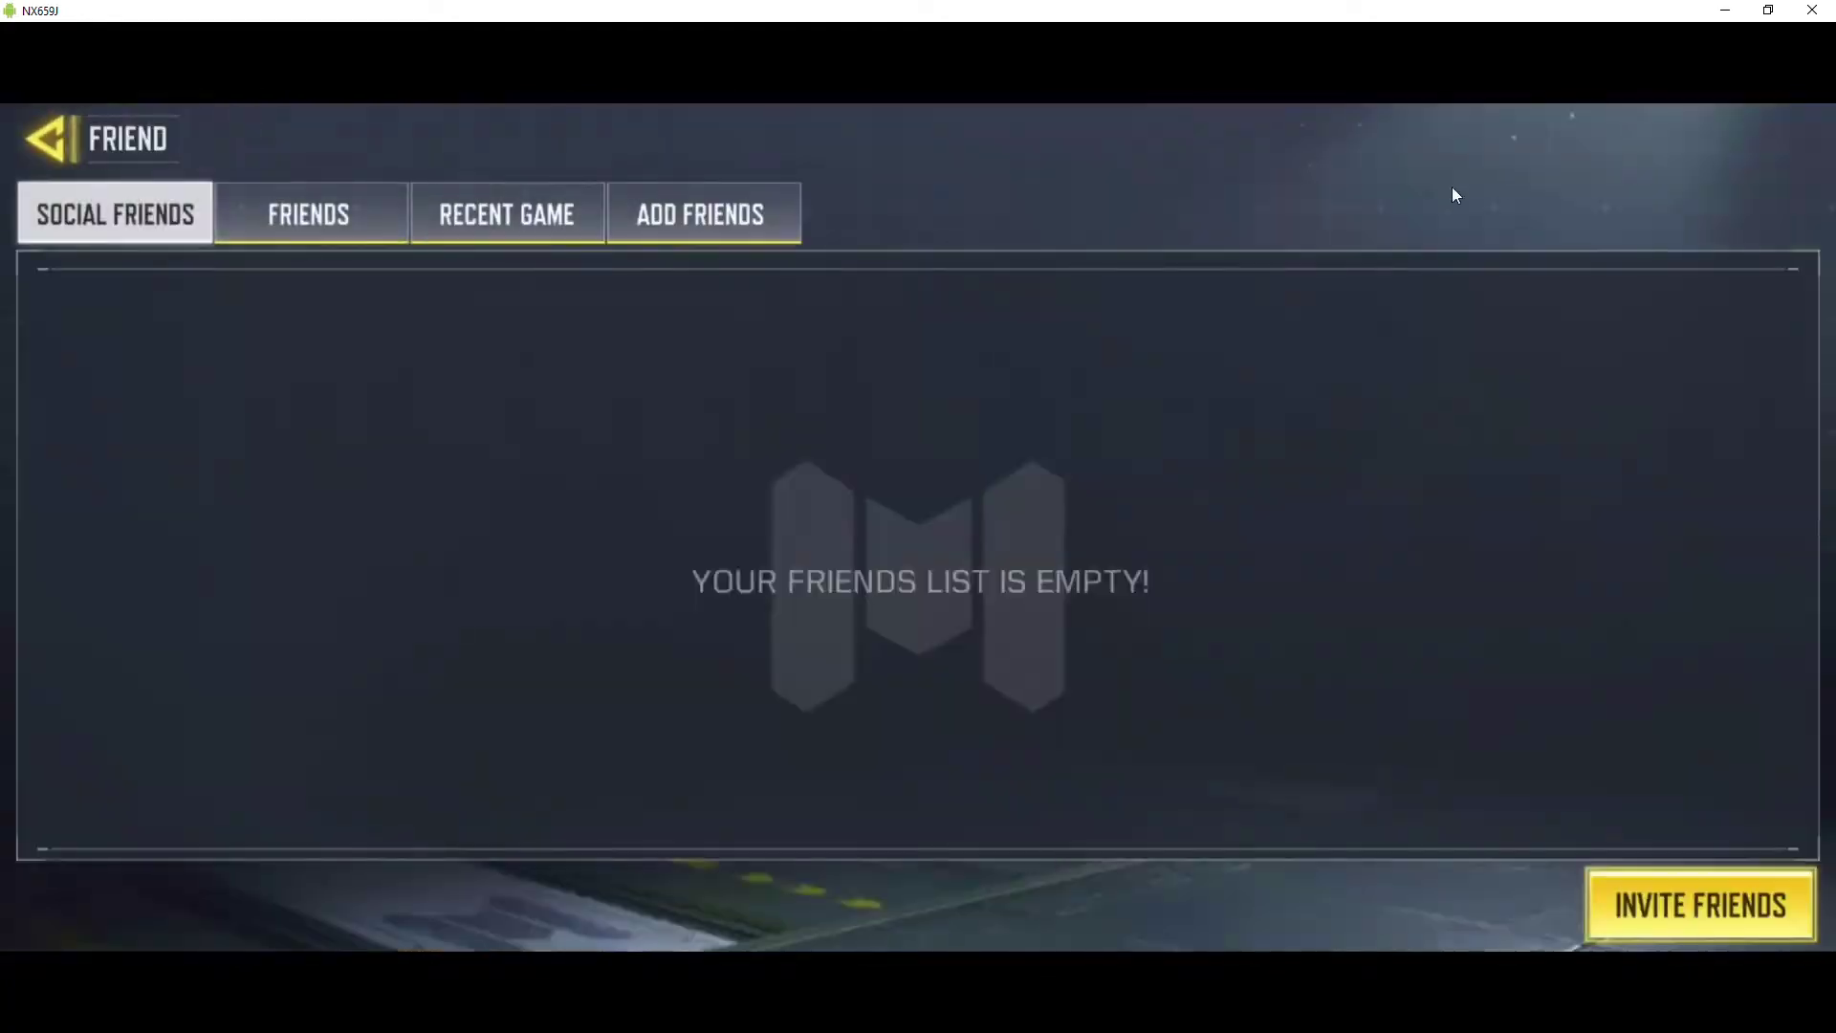
pyautogui.click(708, 216)
pyautogui.click(1229, 312)
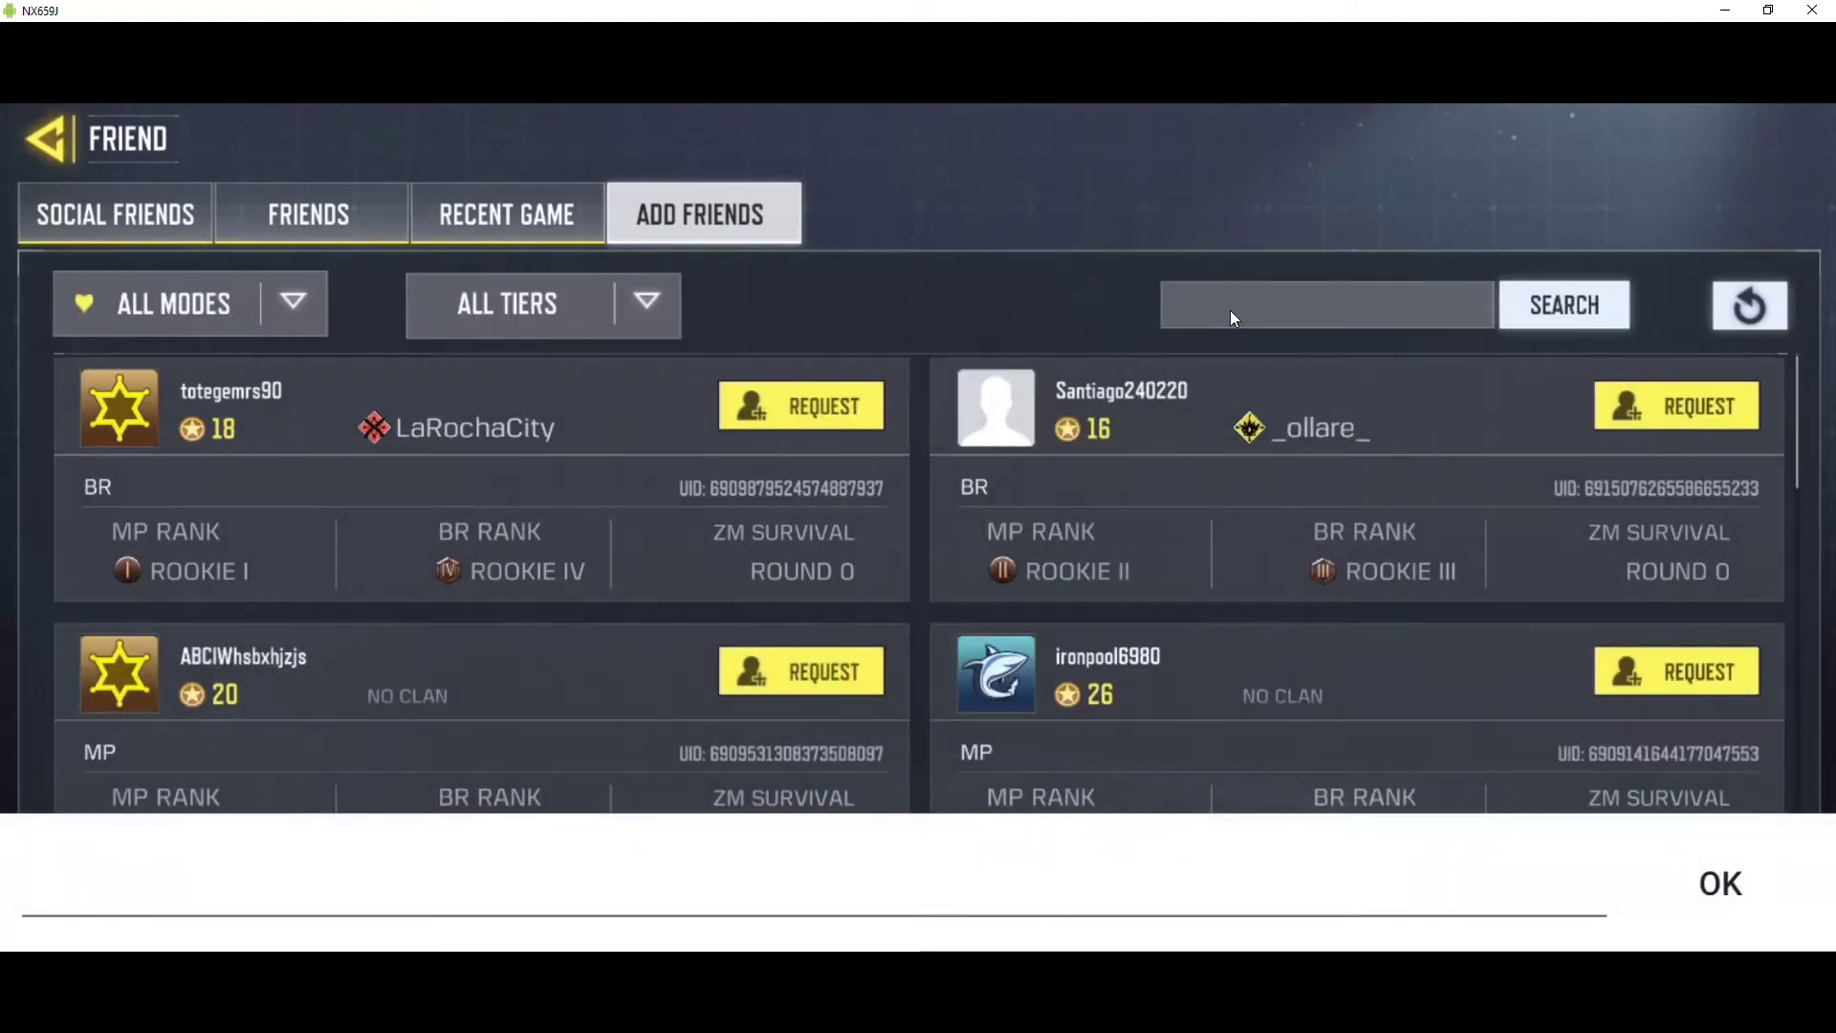
pyautogui.write('hello')
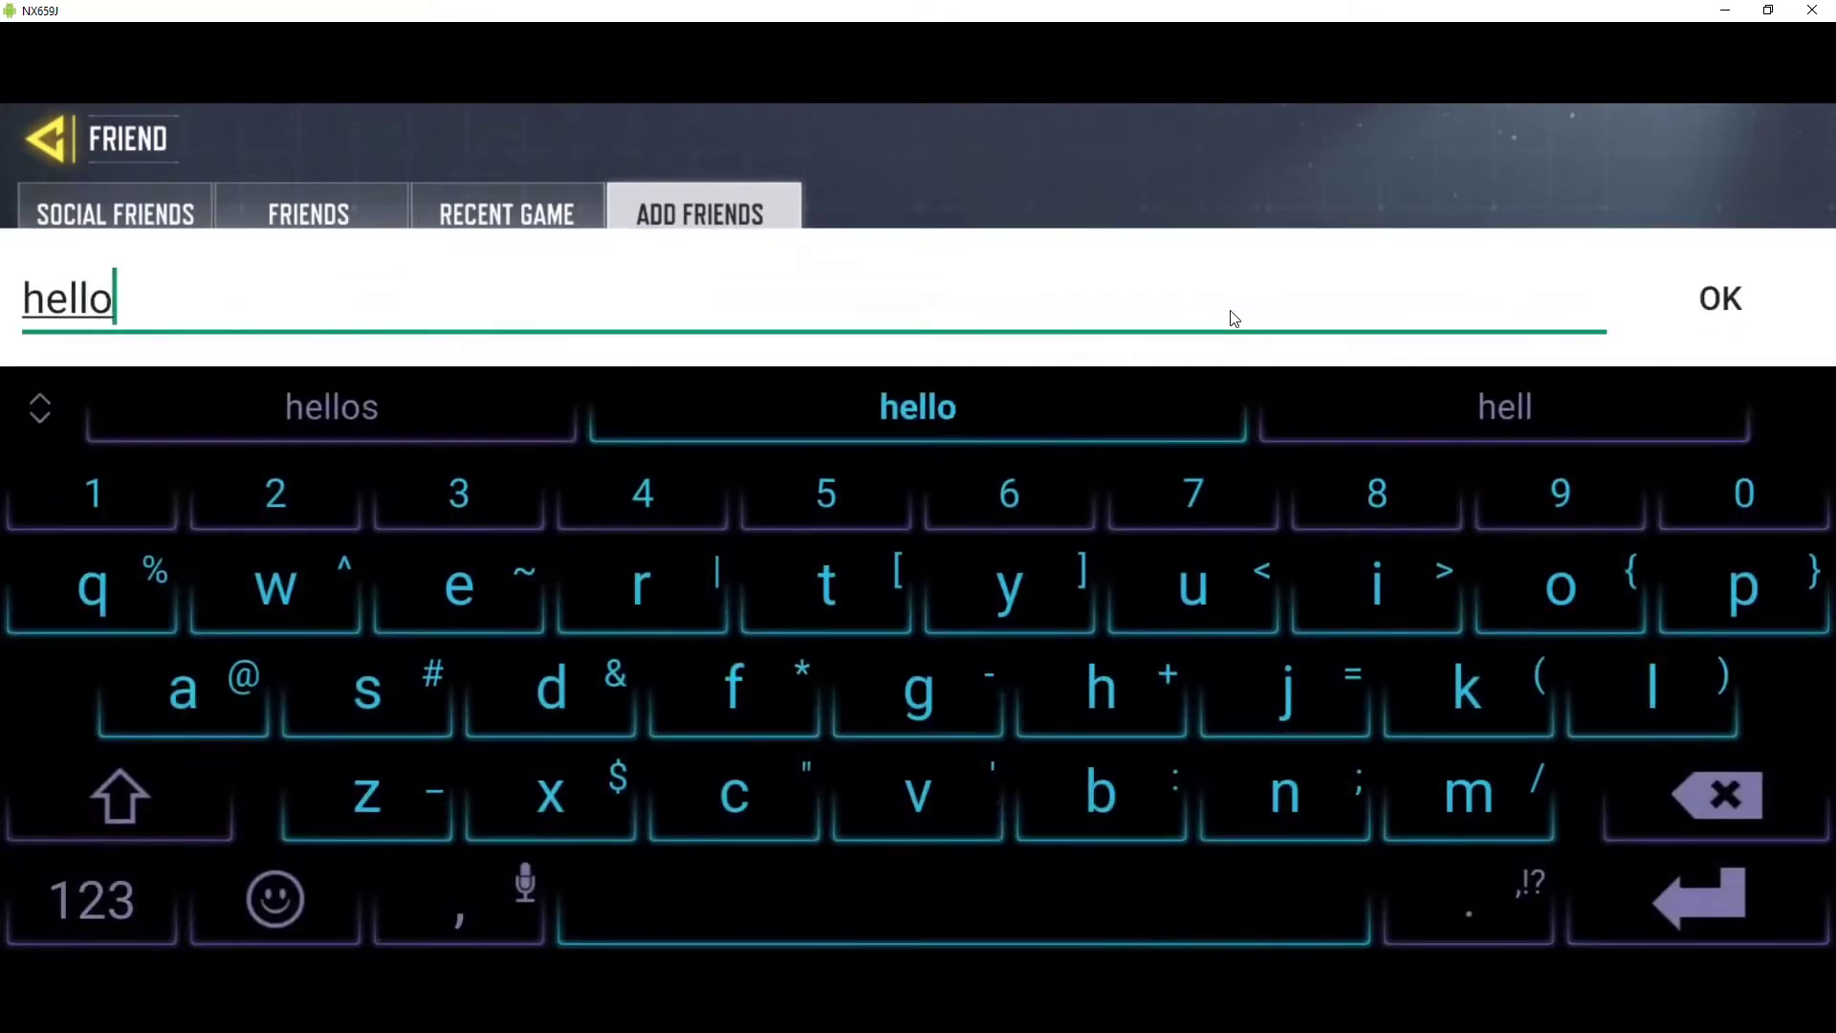
pyautogui.write('world')
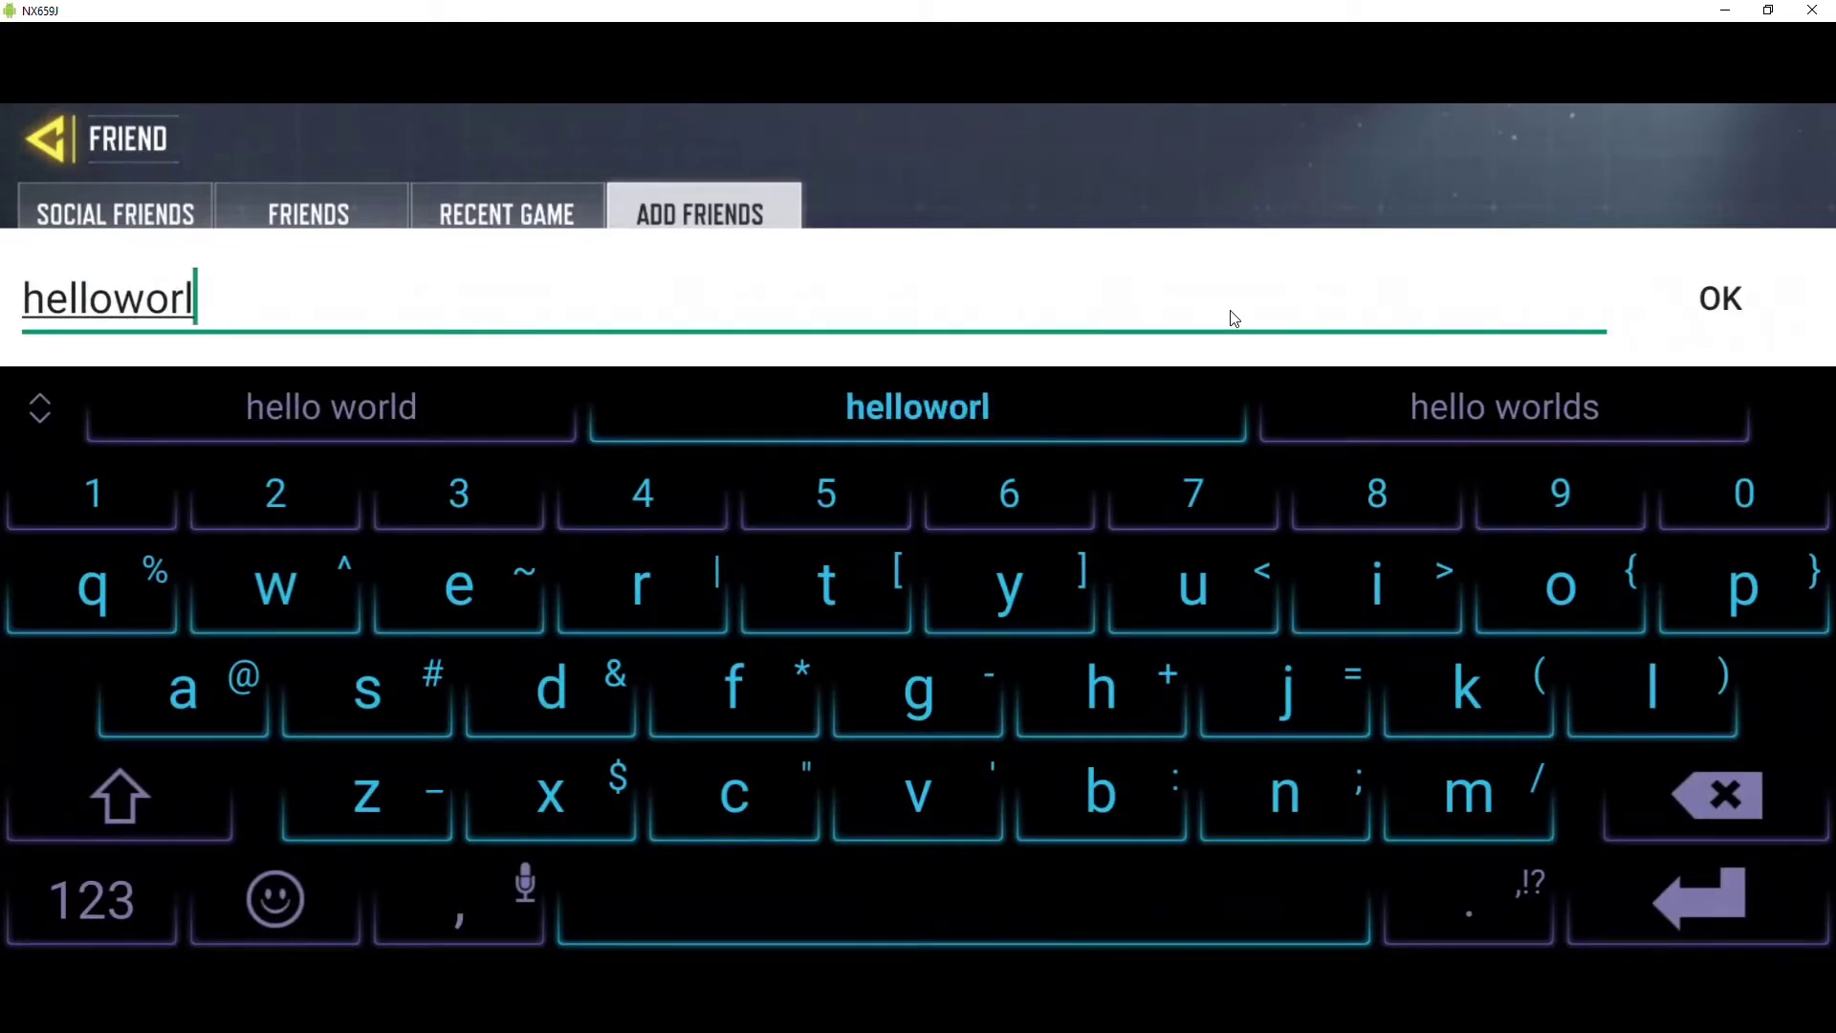
pyautogui.click(1720, 298)
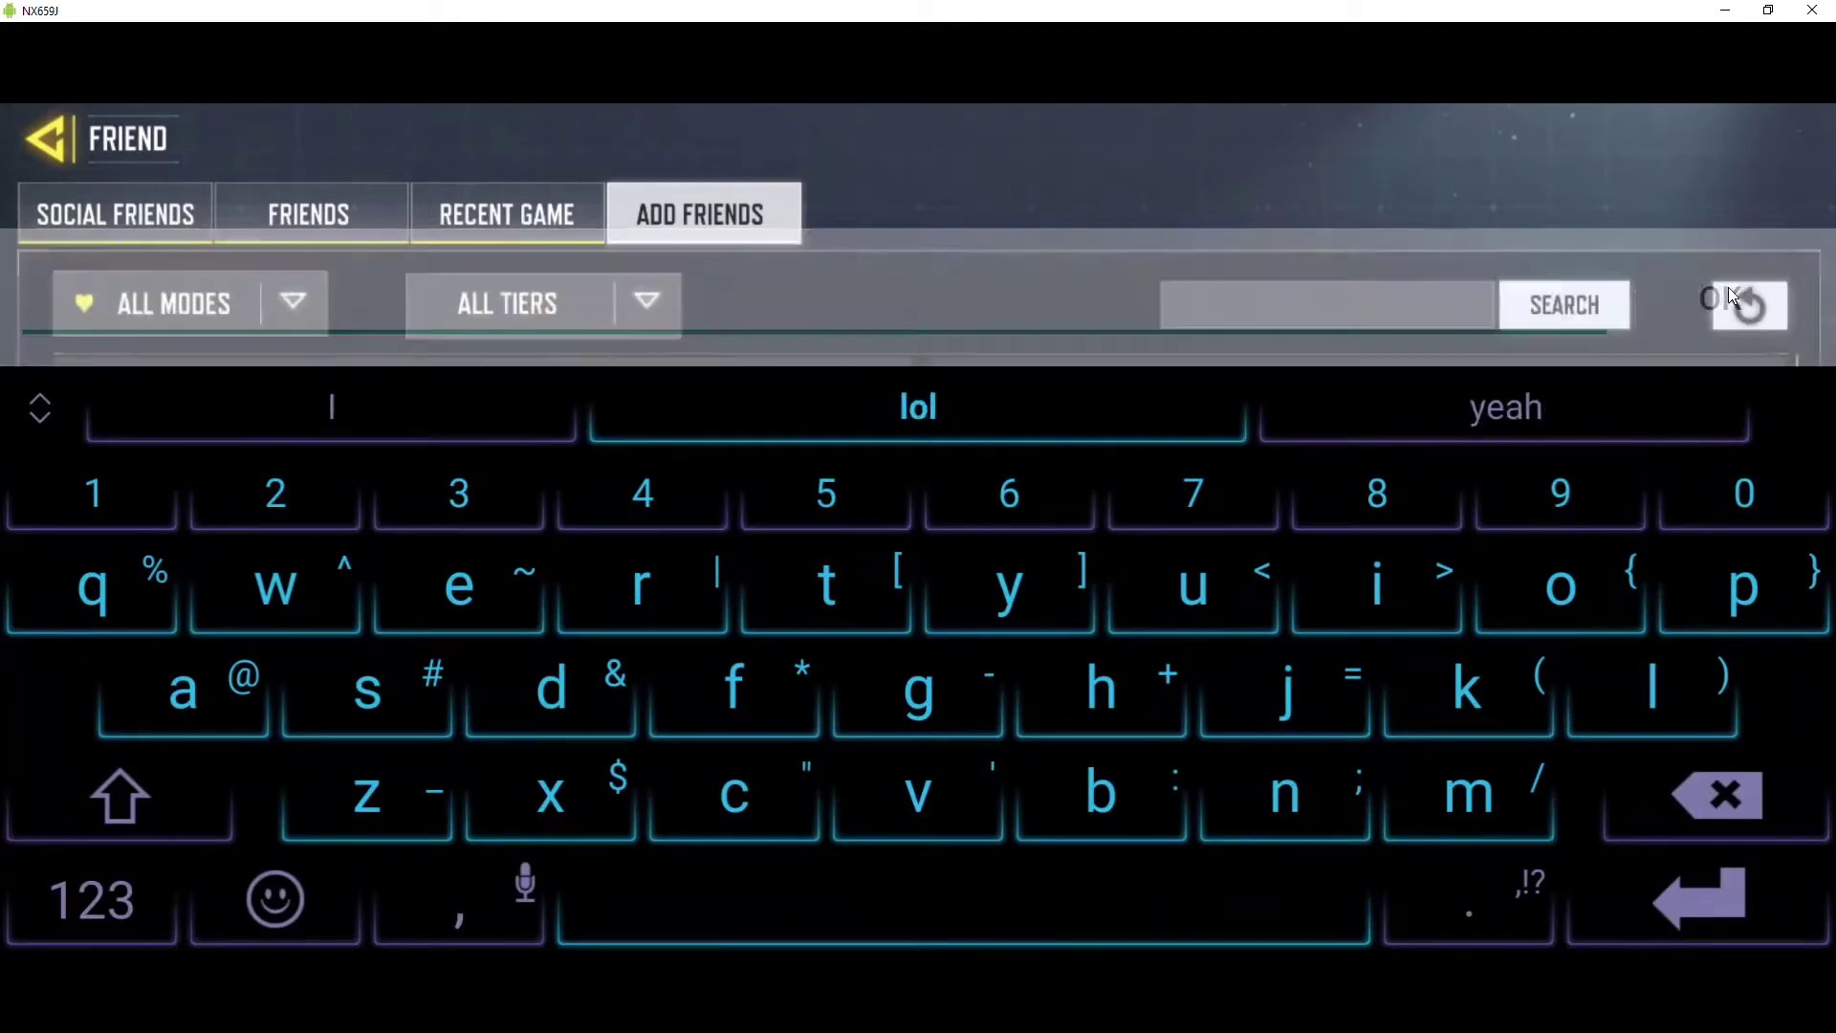
pyautogui.click(84, 147)
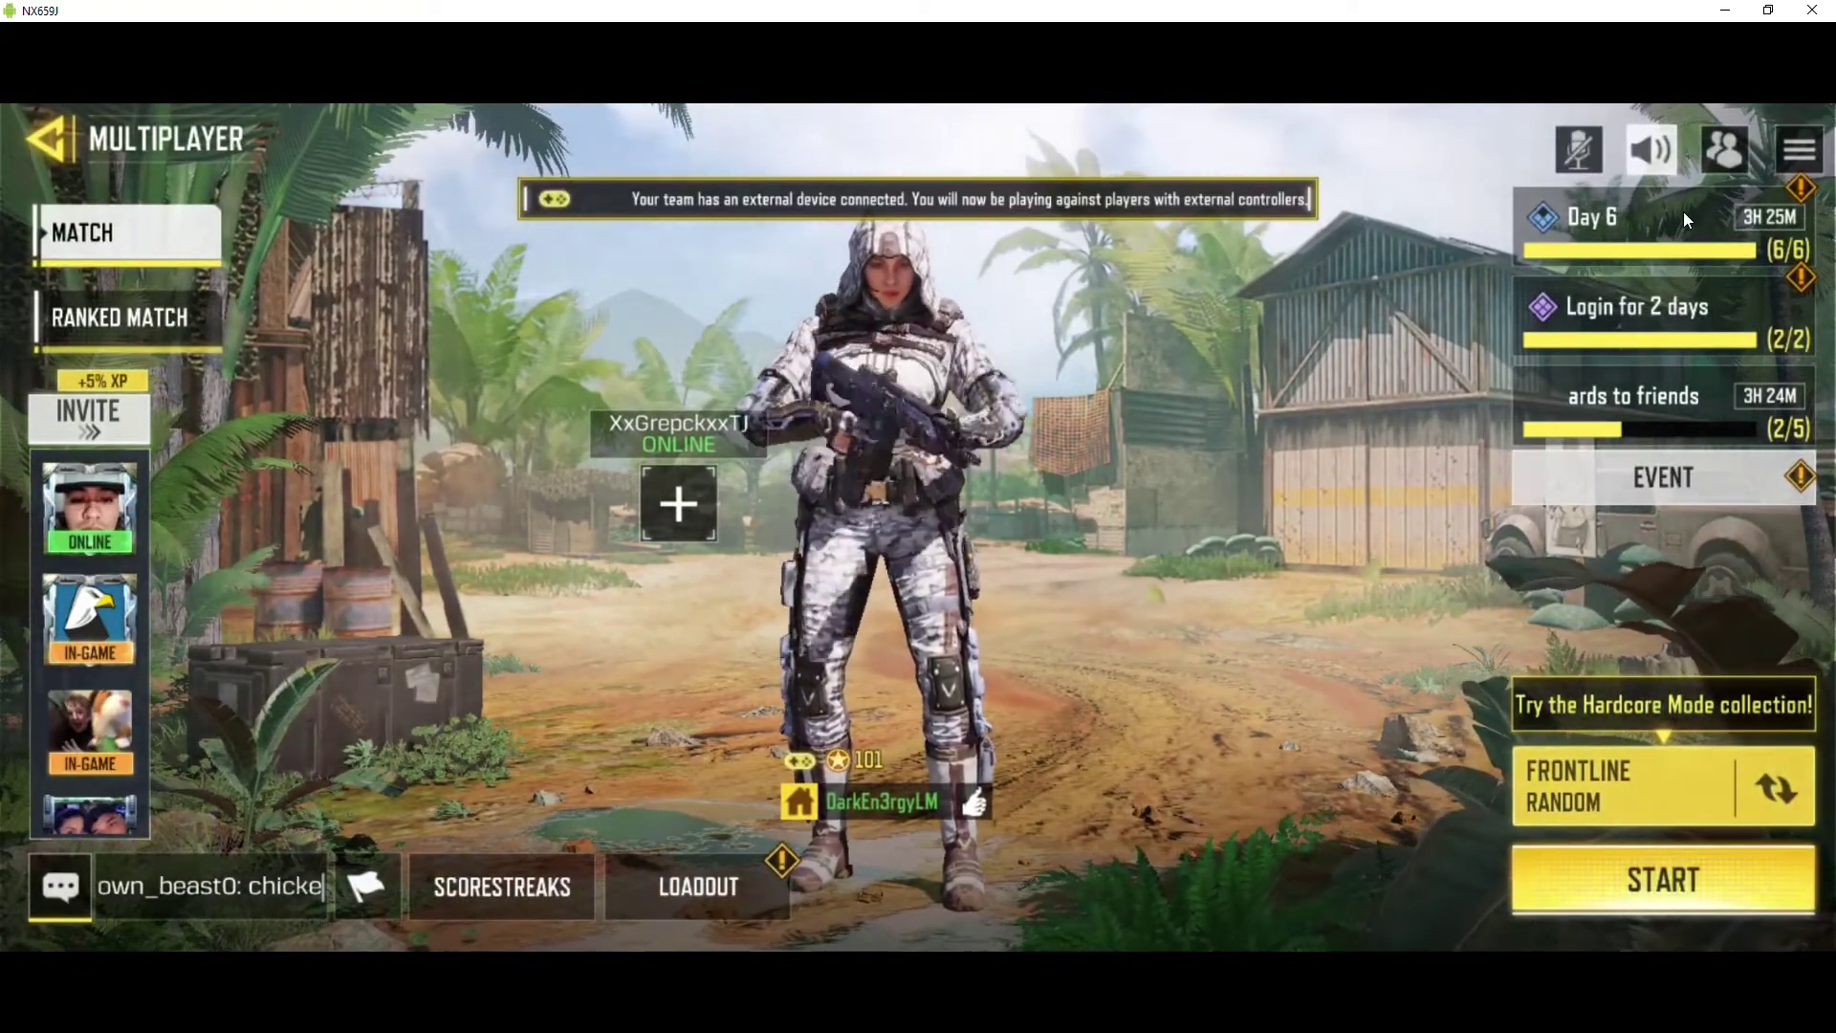
# - Claim the Login for 2 days XP cards and the Day 6 200-credit reward
pyautogui.click(1677, 287)
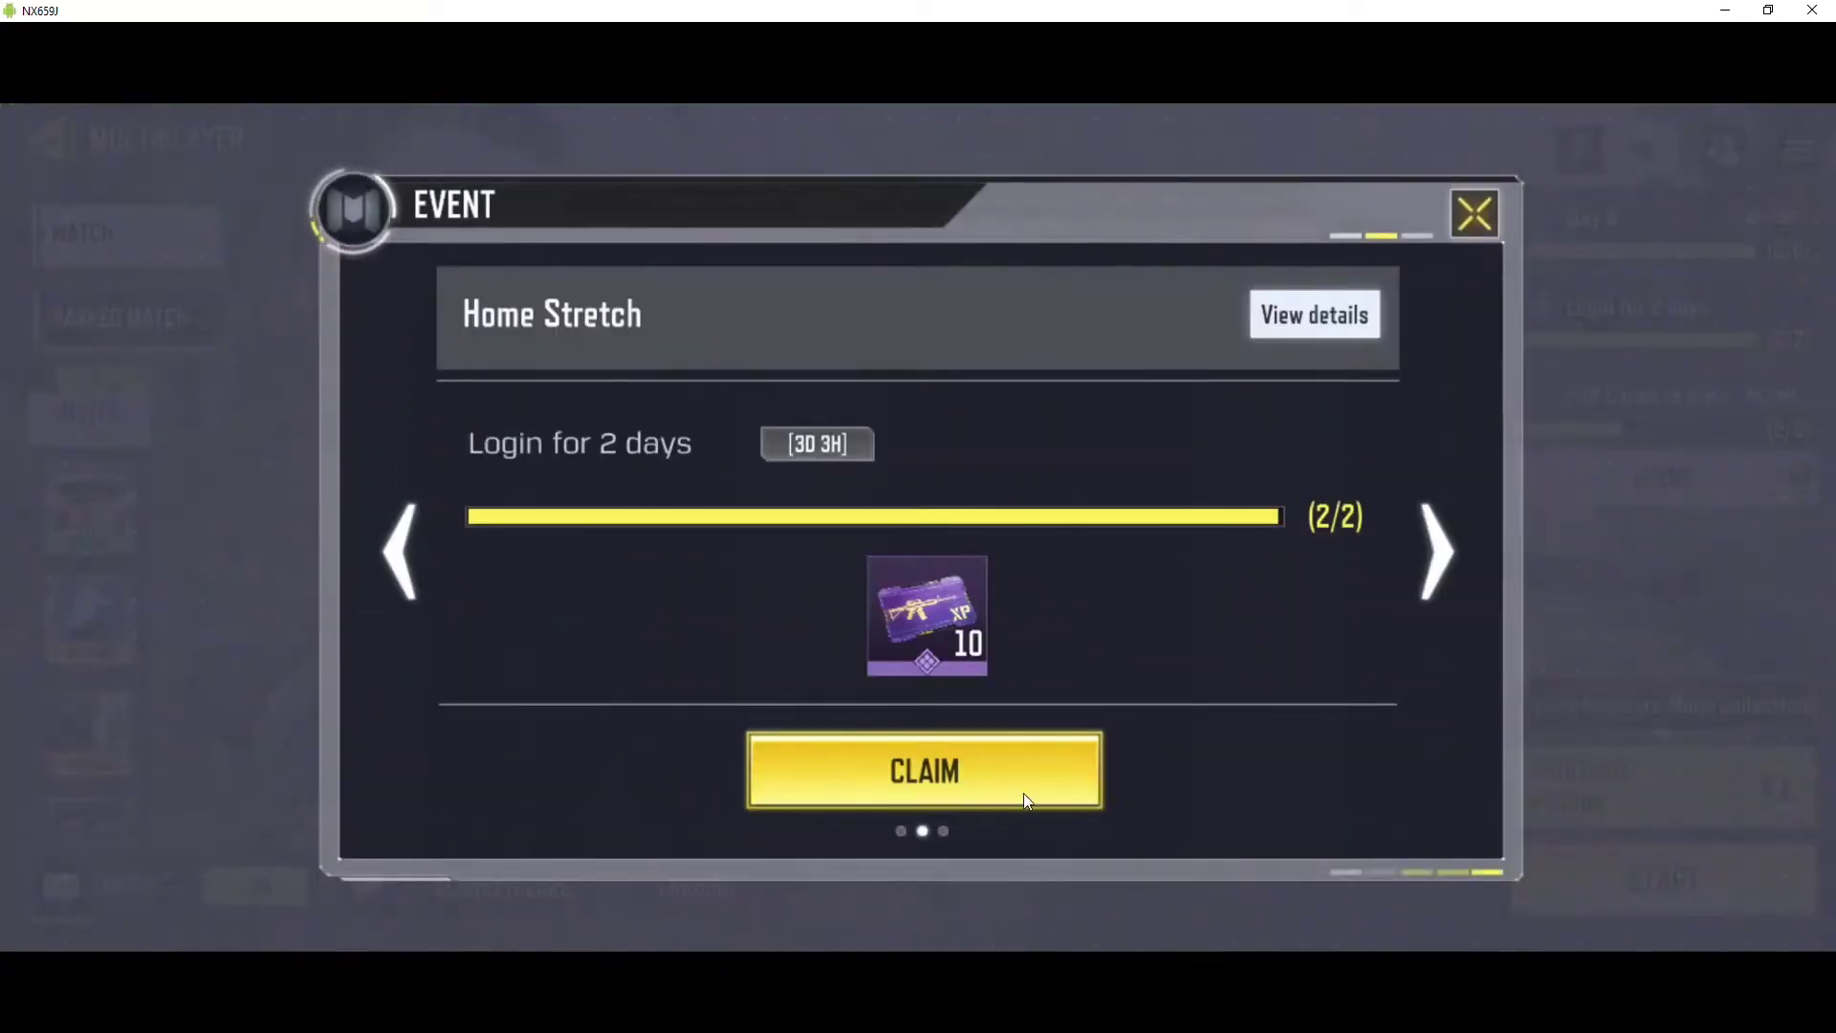
pyautogui.click(1023, 792)
pyautogui.click(937, 898)
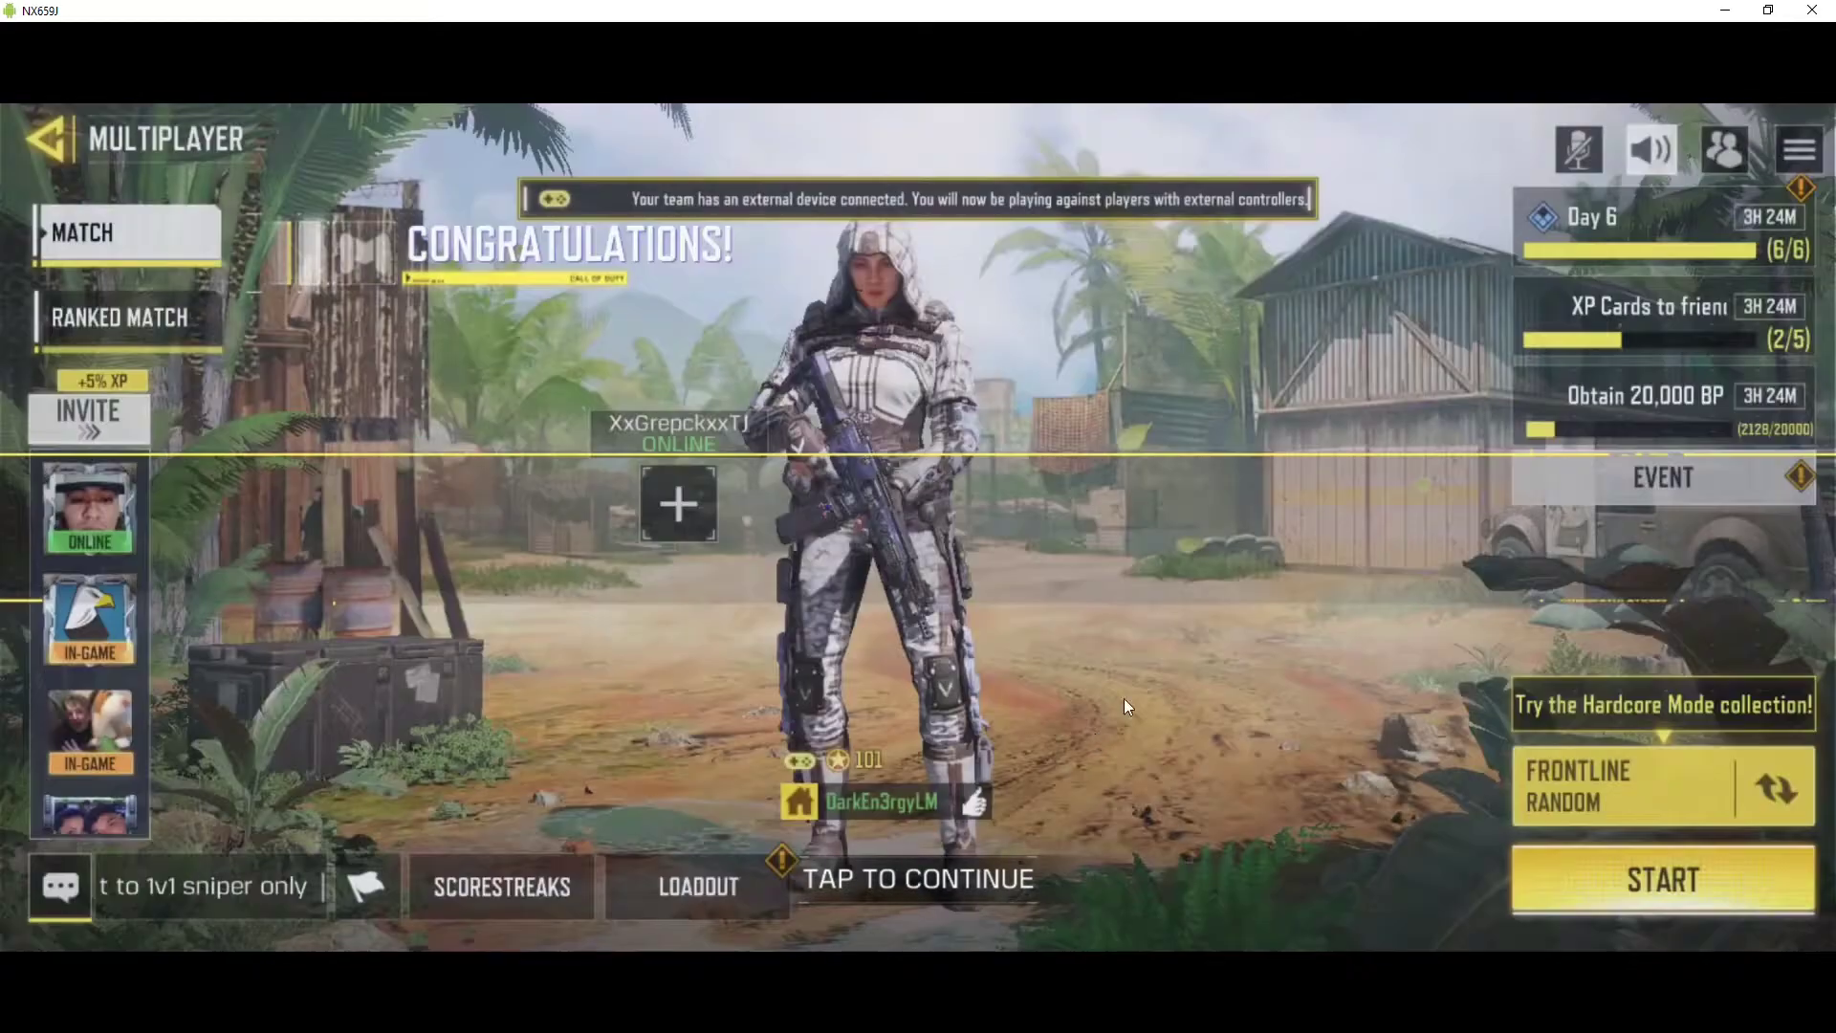
pyautogui.click(1559, 221)
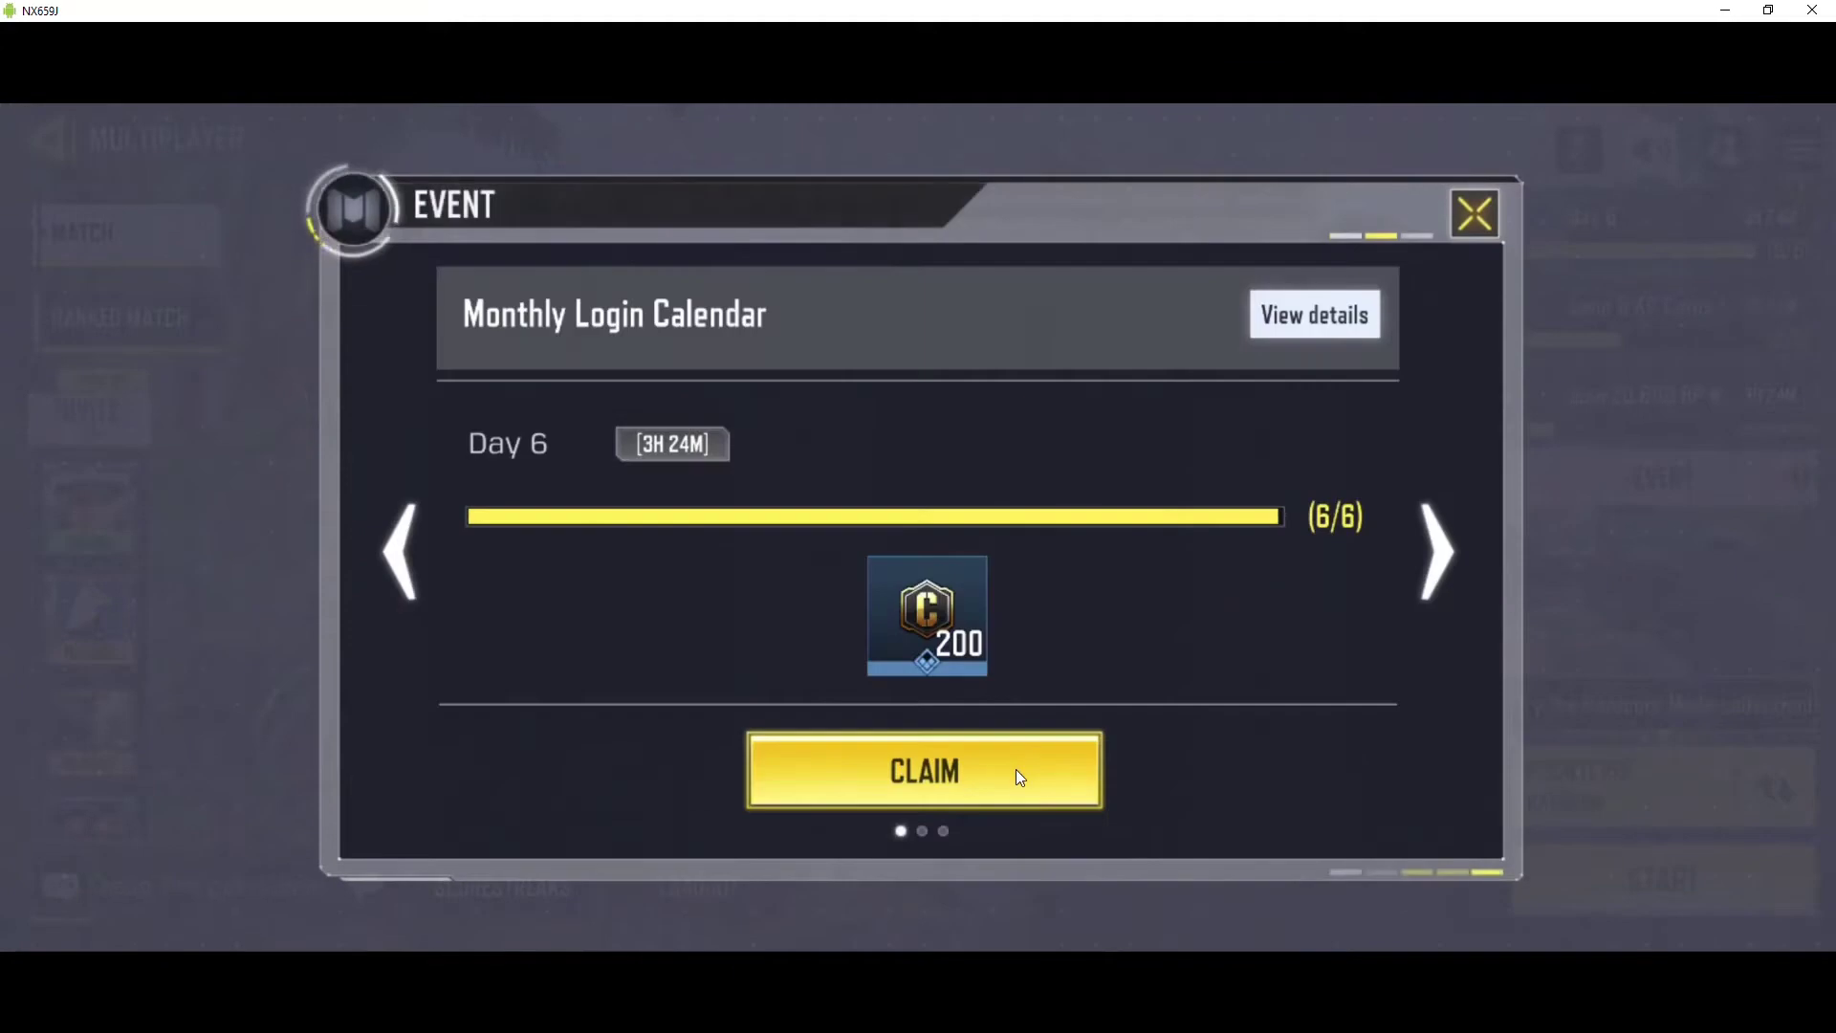
pyautogui.click(1017, 769)
pyautogui.click(925, 891)
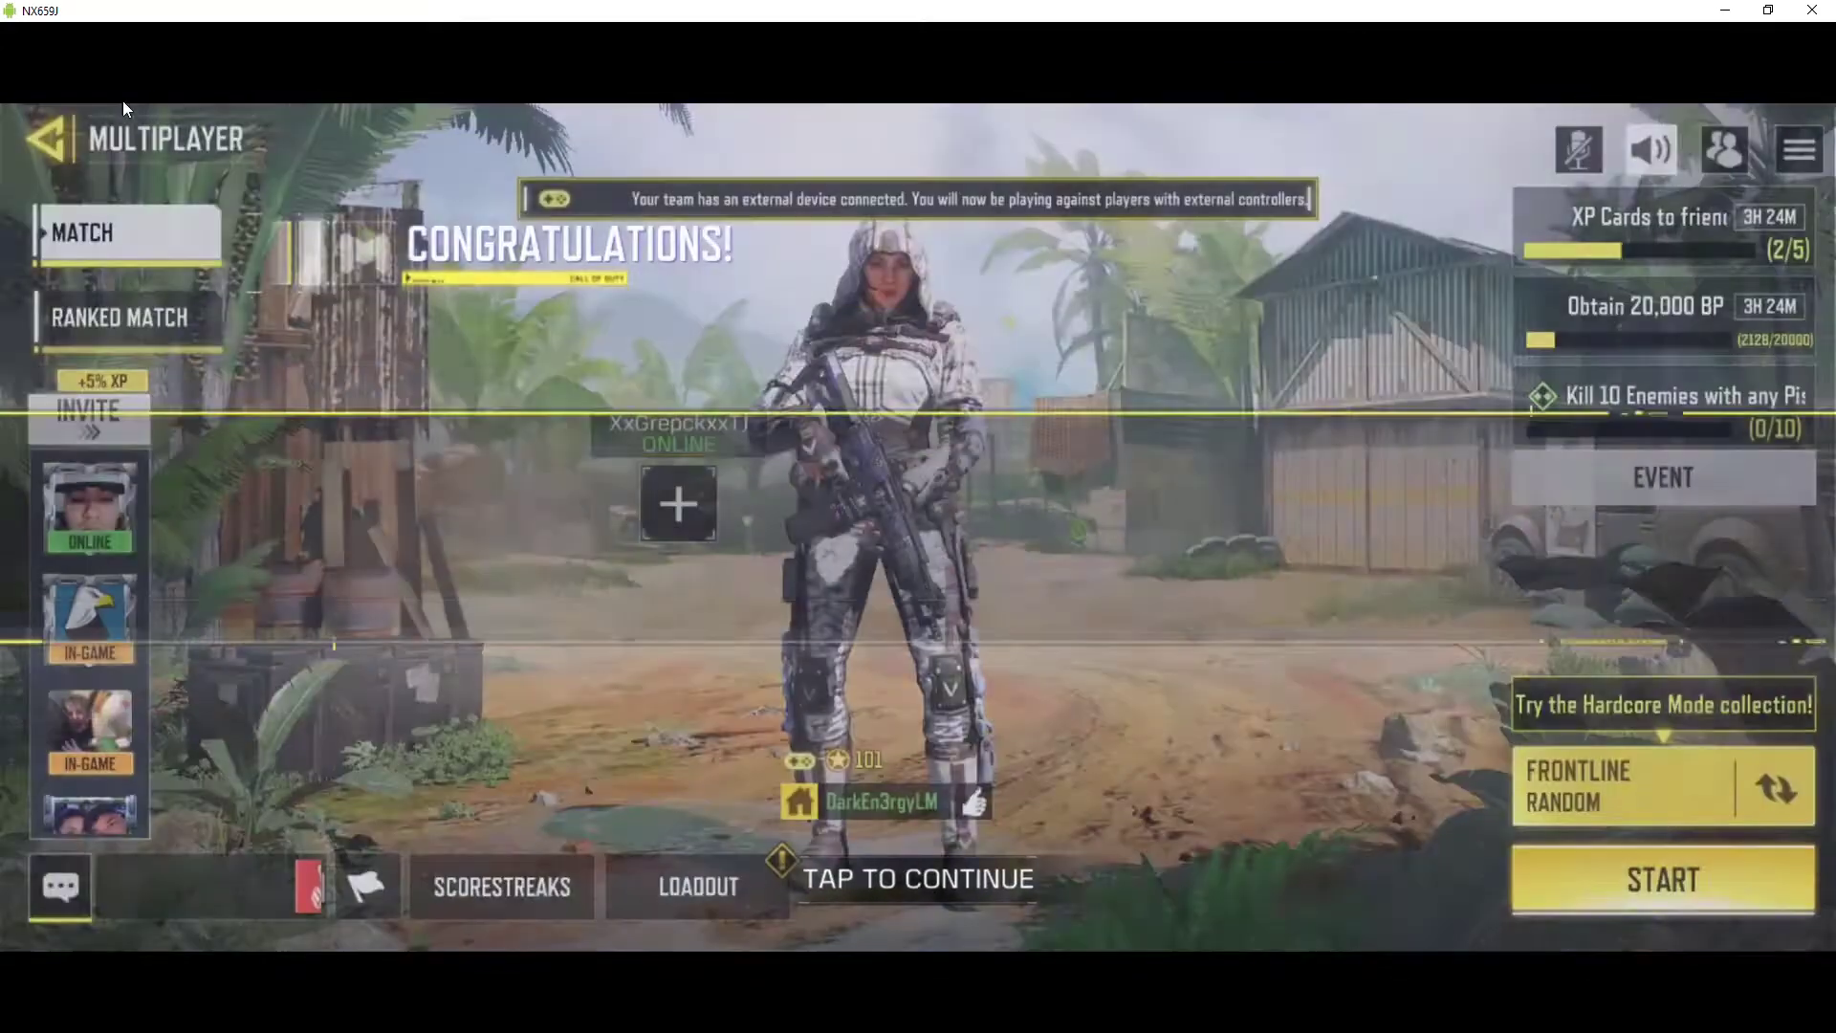
# - Use the top-left back arrow to leave the Multiplayer lobby for the home screen
pyautogui.click(52, 136)
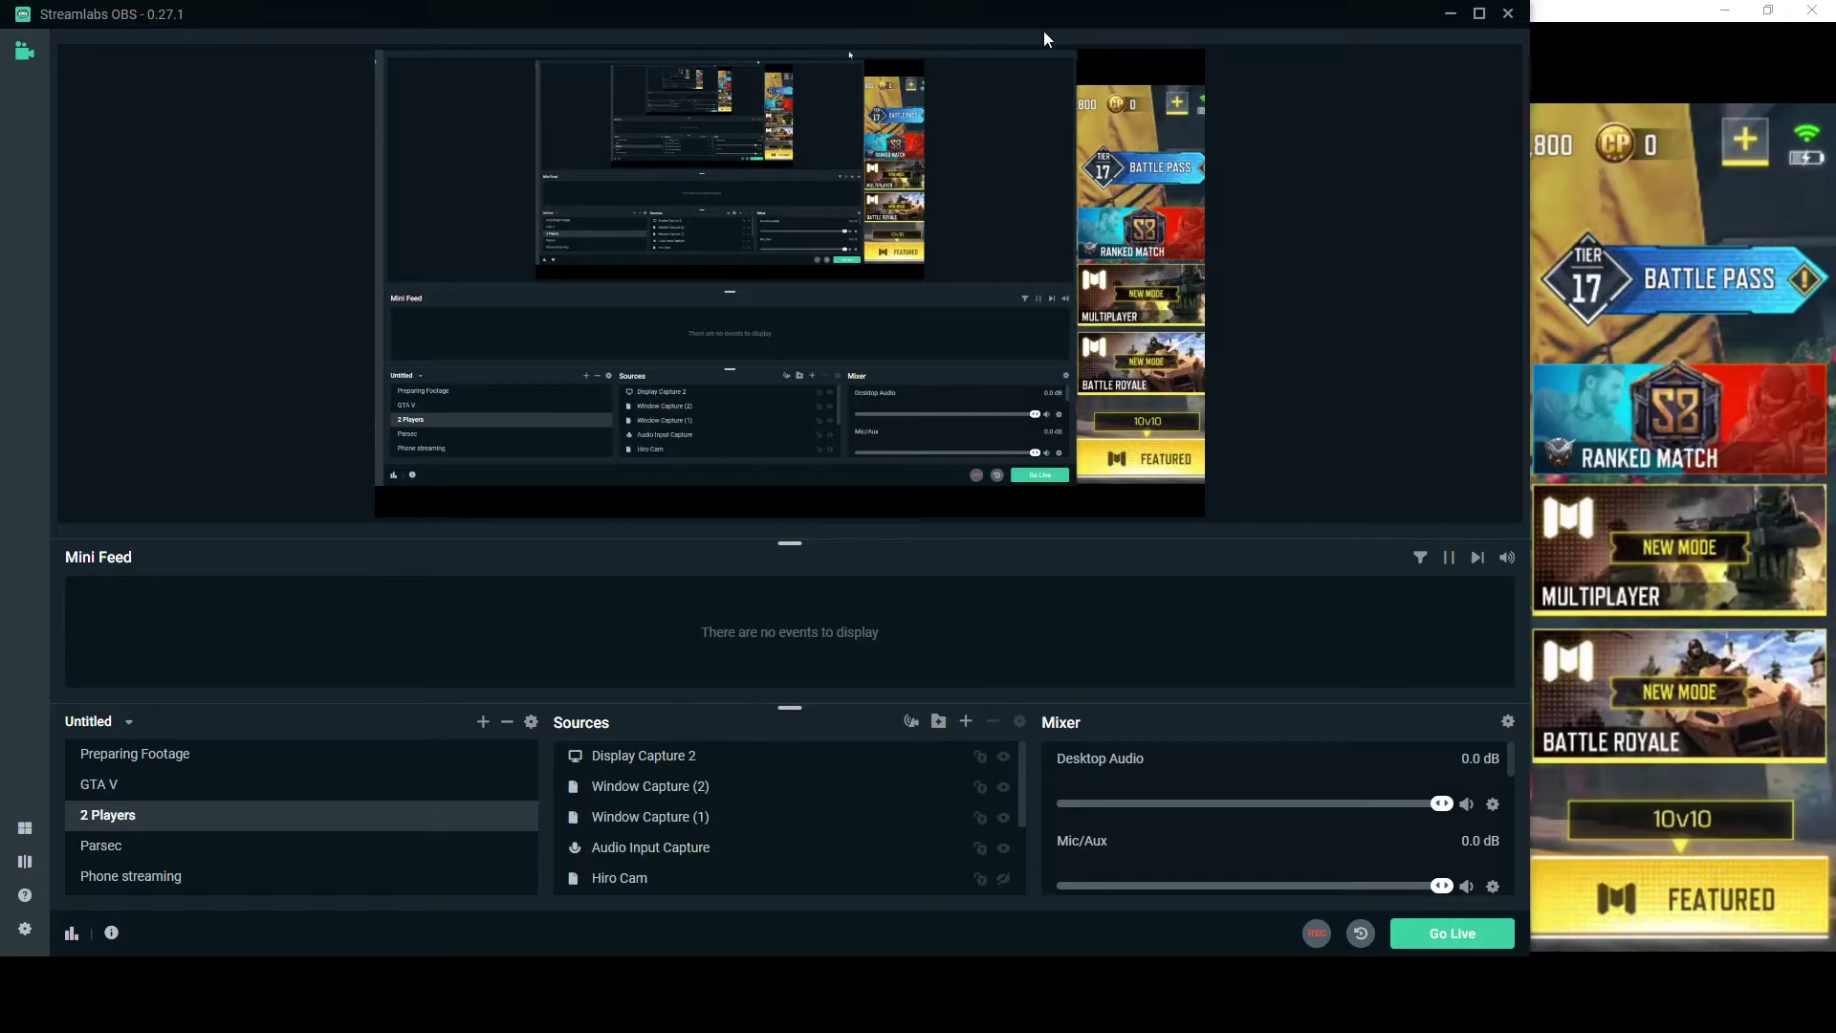
# - Move the OBS window aside, then shift Display Capture 2 down and shrink it in the preview
pyautogui.moveTo(1042, 31); pyautogui.dragTo(1834, 58)
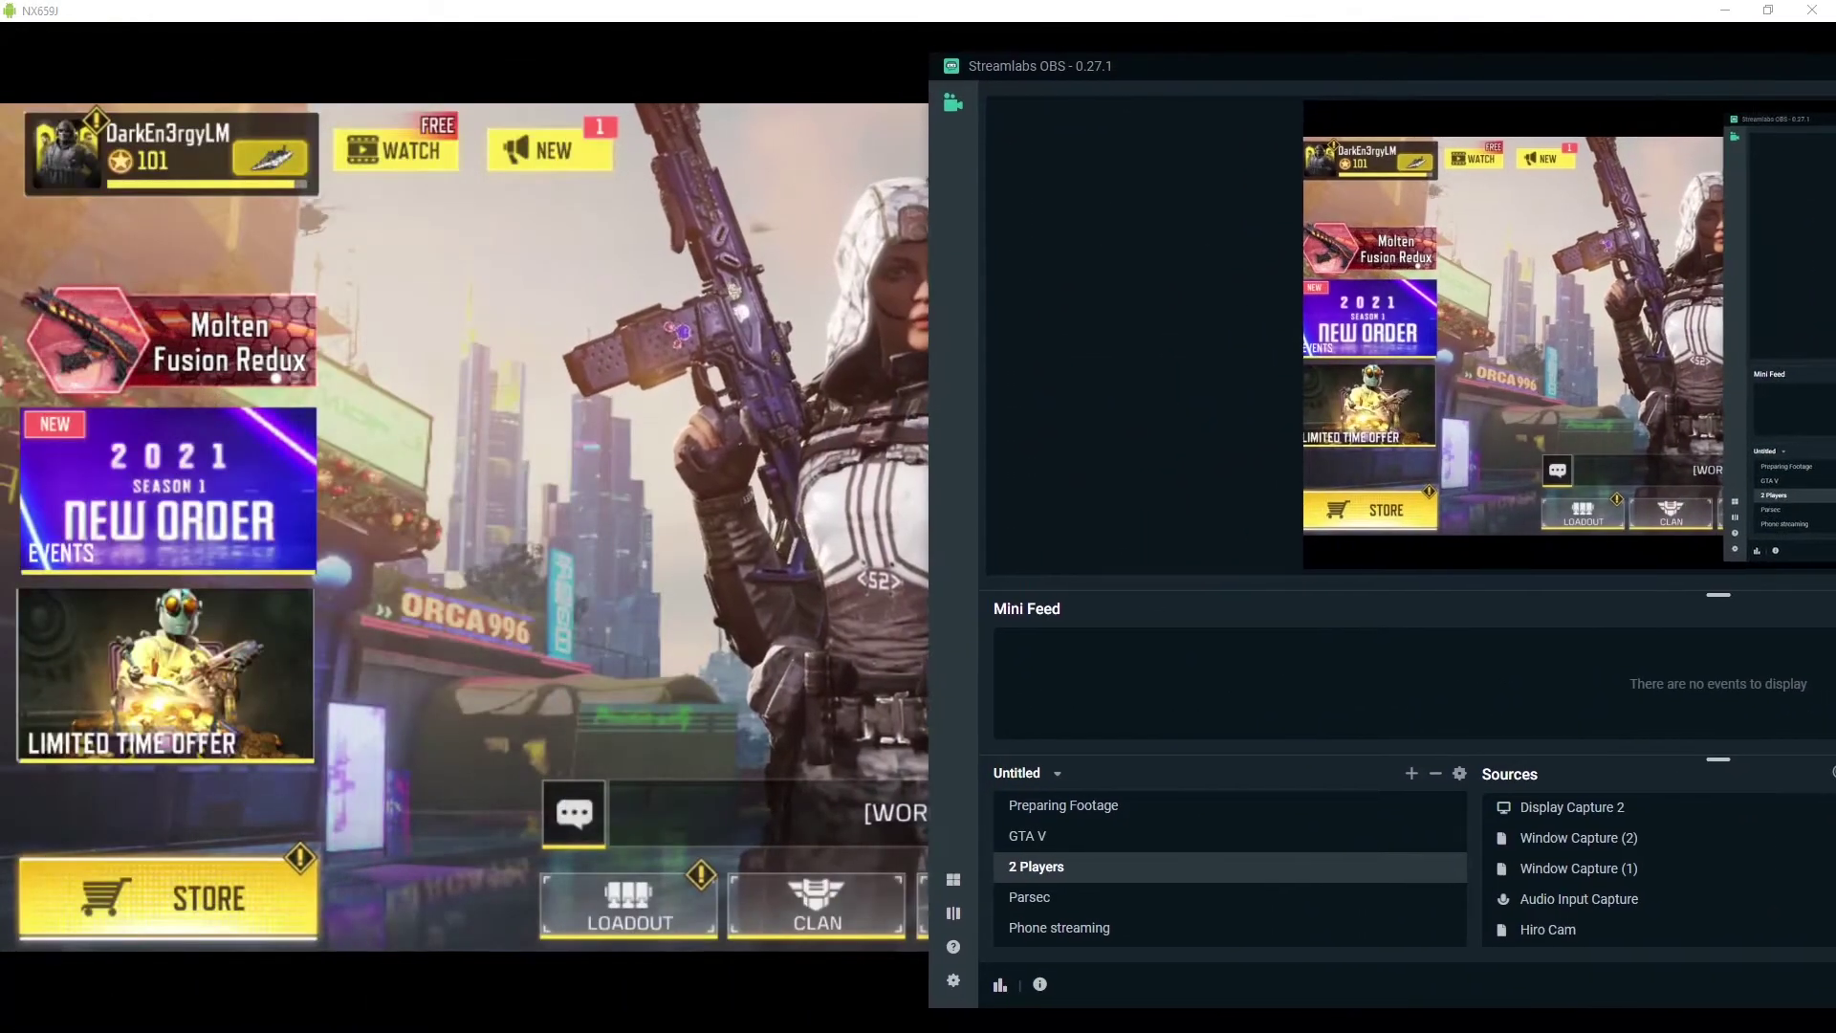
pyautogui.moveTo(1835, 58); pyautogui.dragTo(1182, 55)
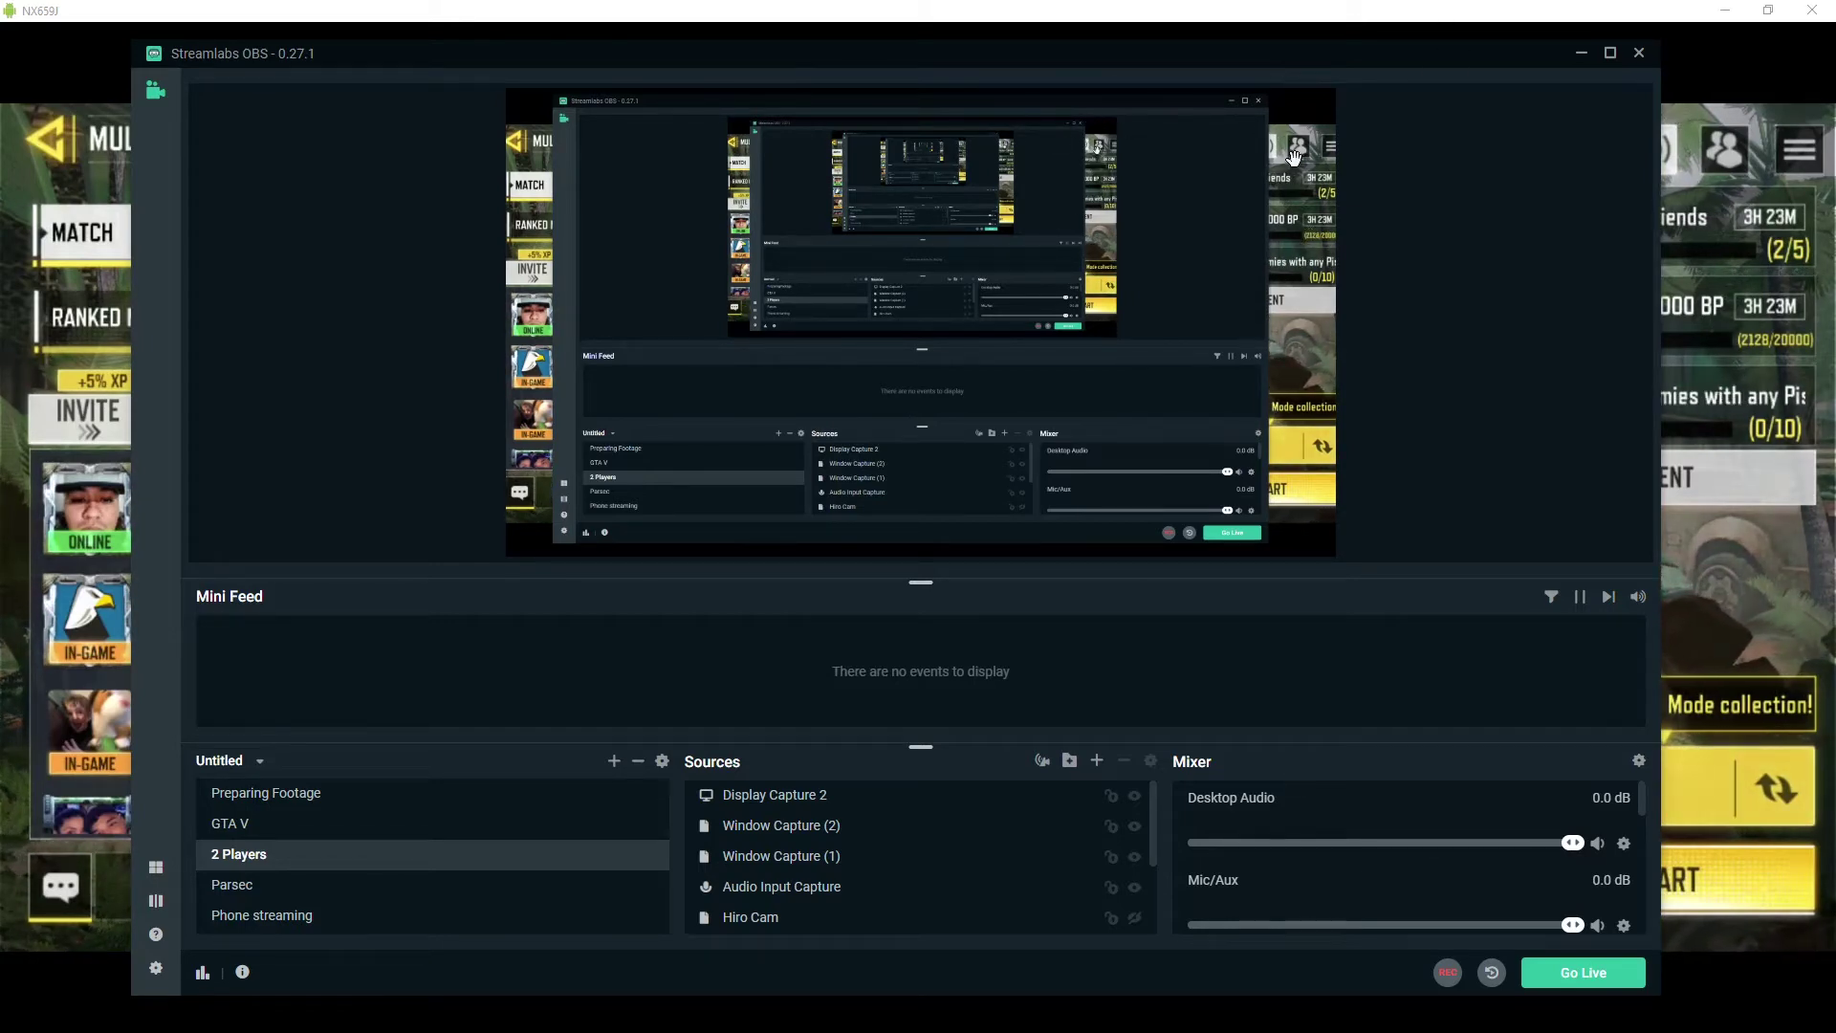
pyautogui.moveTo(1292, 156); pyautogui.dragTo(1294, 166)
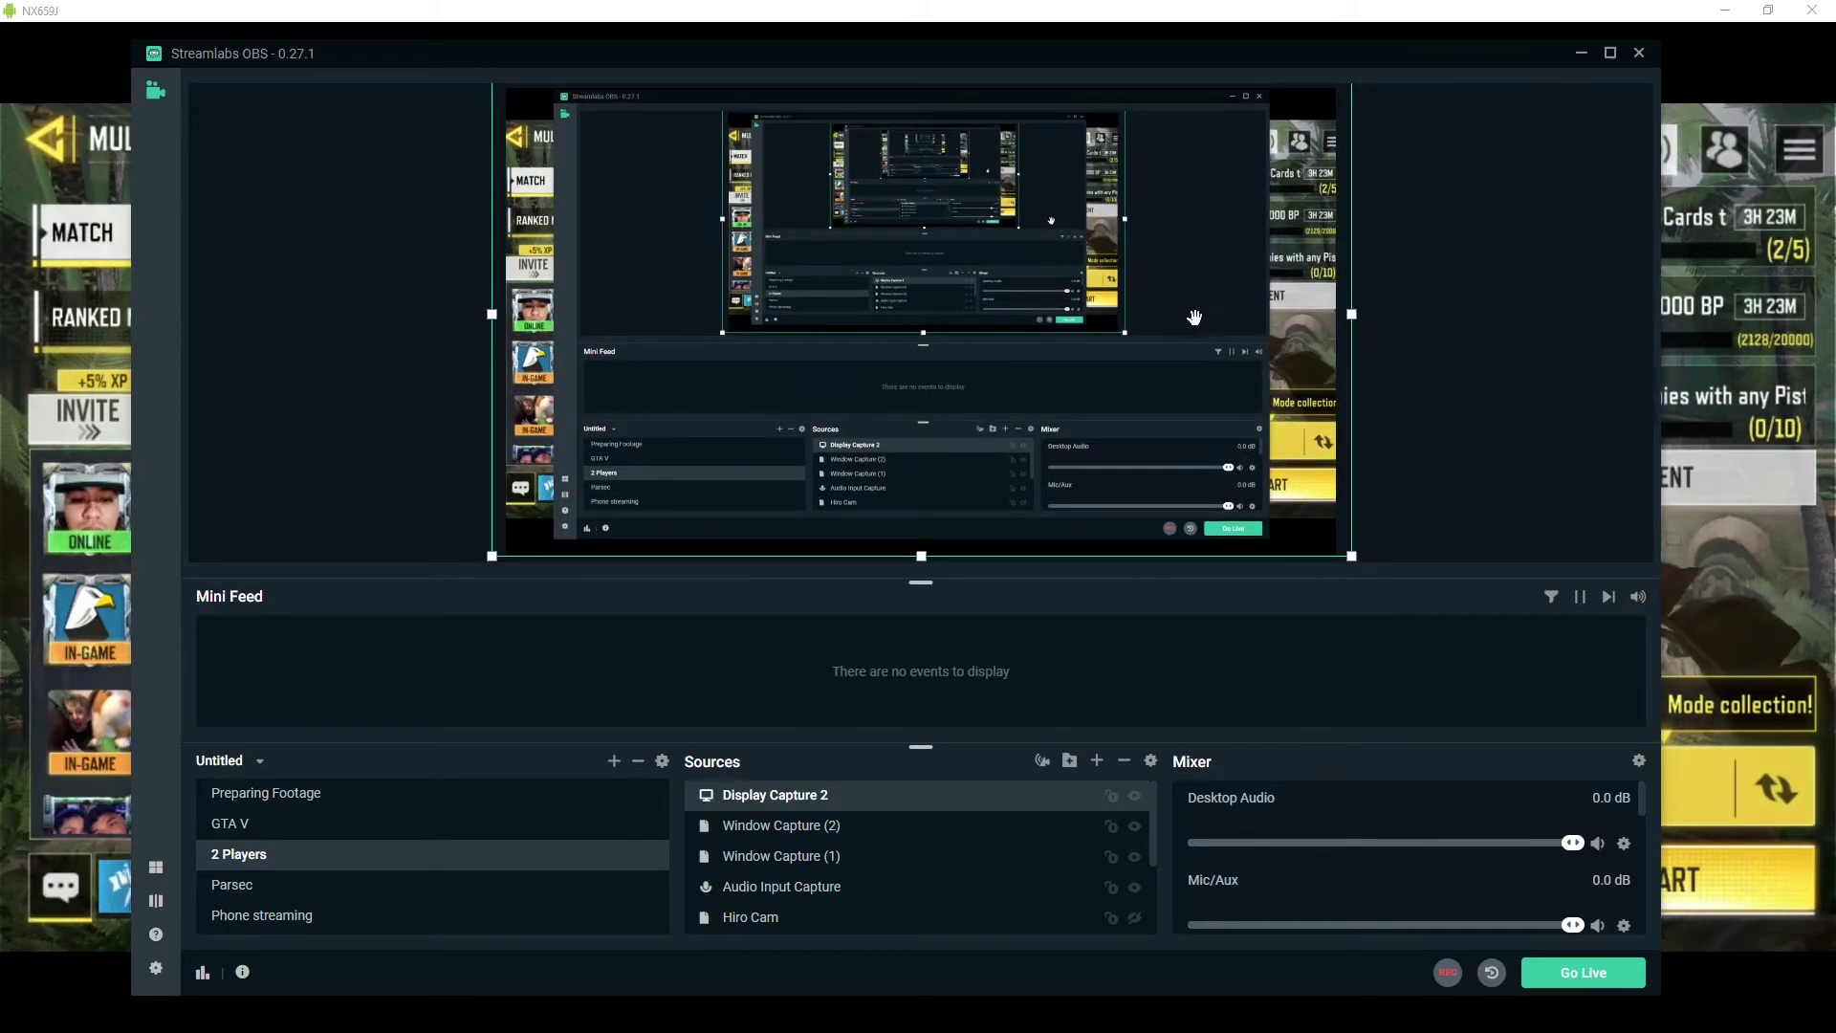
pyautogui.moveTo(923, 556)
pyautogui.mouseDown()
pyautogui.moveTo(922, 531)
pyautogui.moveTo(914, 559)
pyautogui.mouseUp()
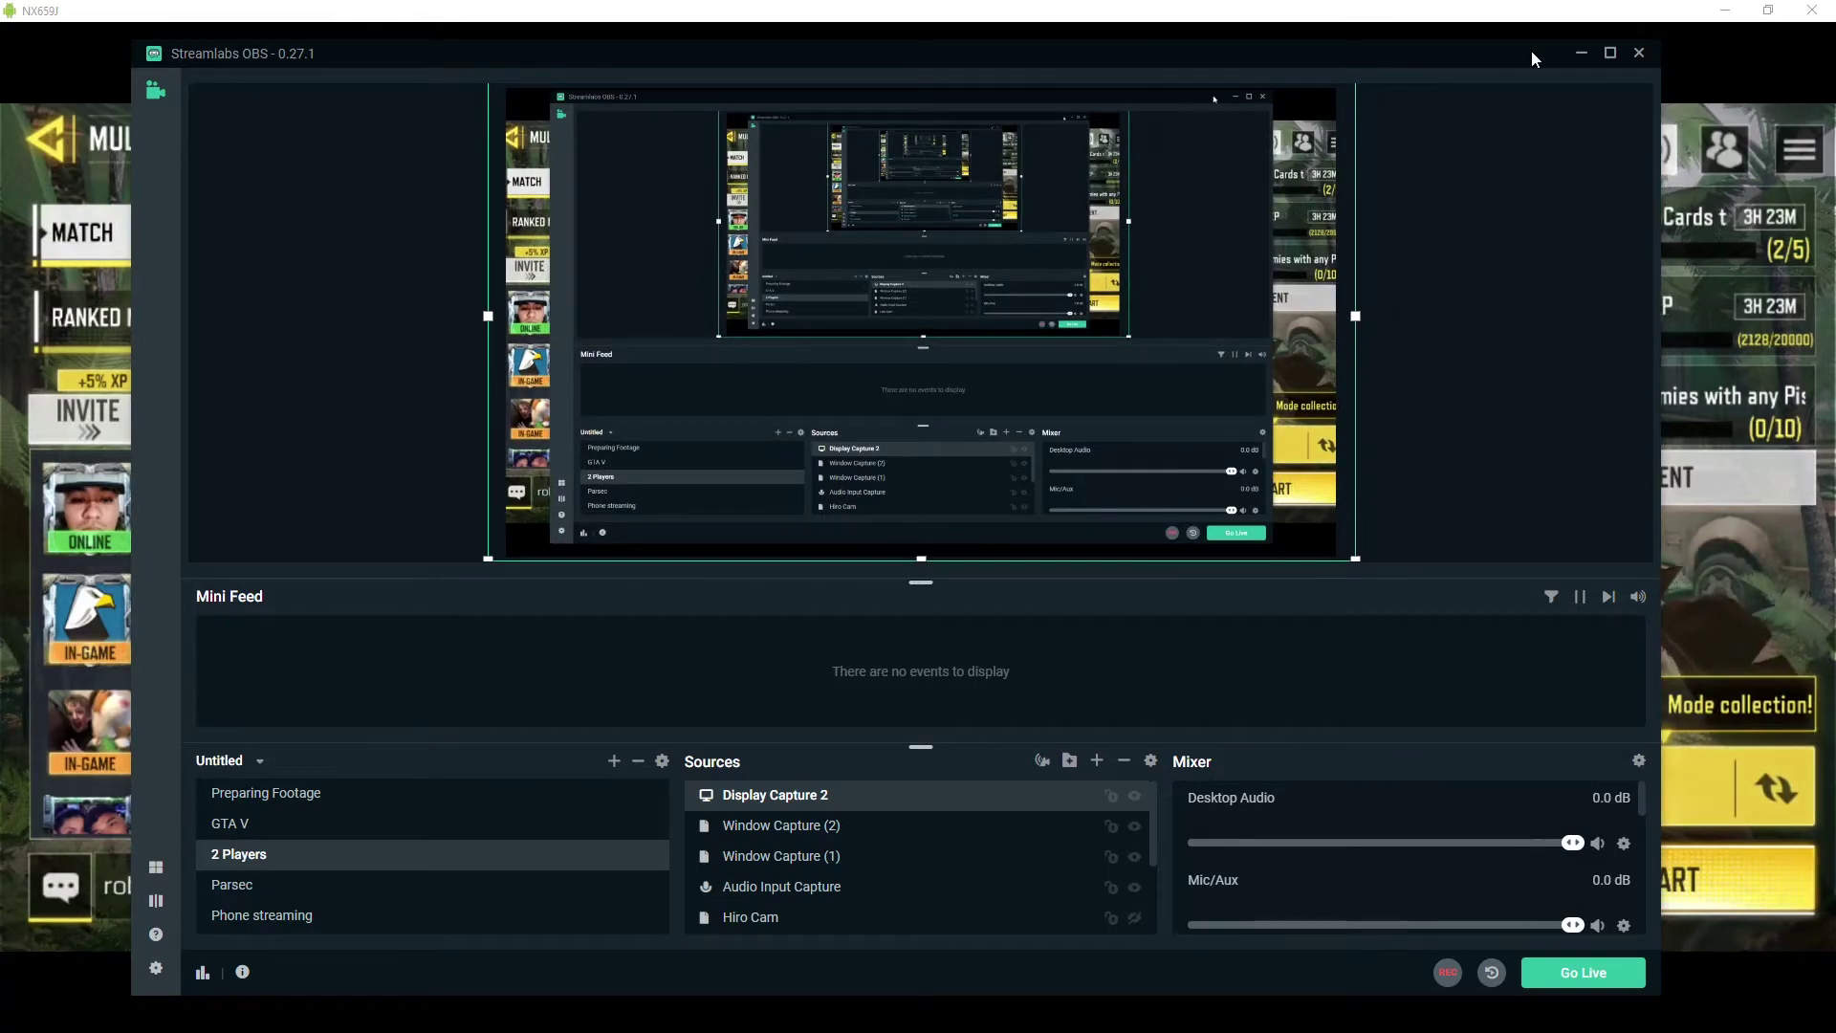
# - Hide Streamlabs OBS behind the game lobby and start the Frontline Random match
pyautogui.click(1580, 53)
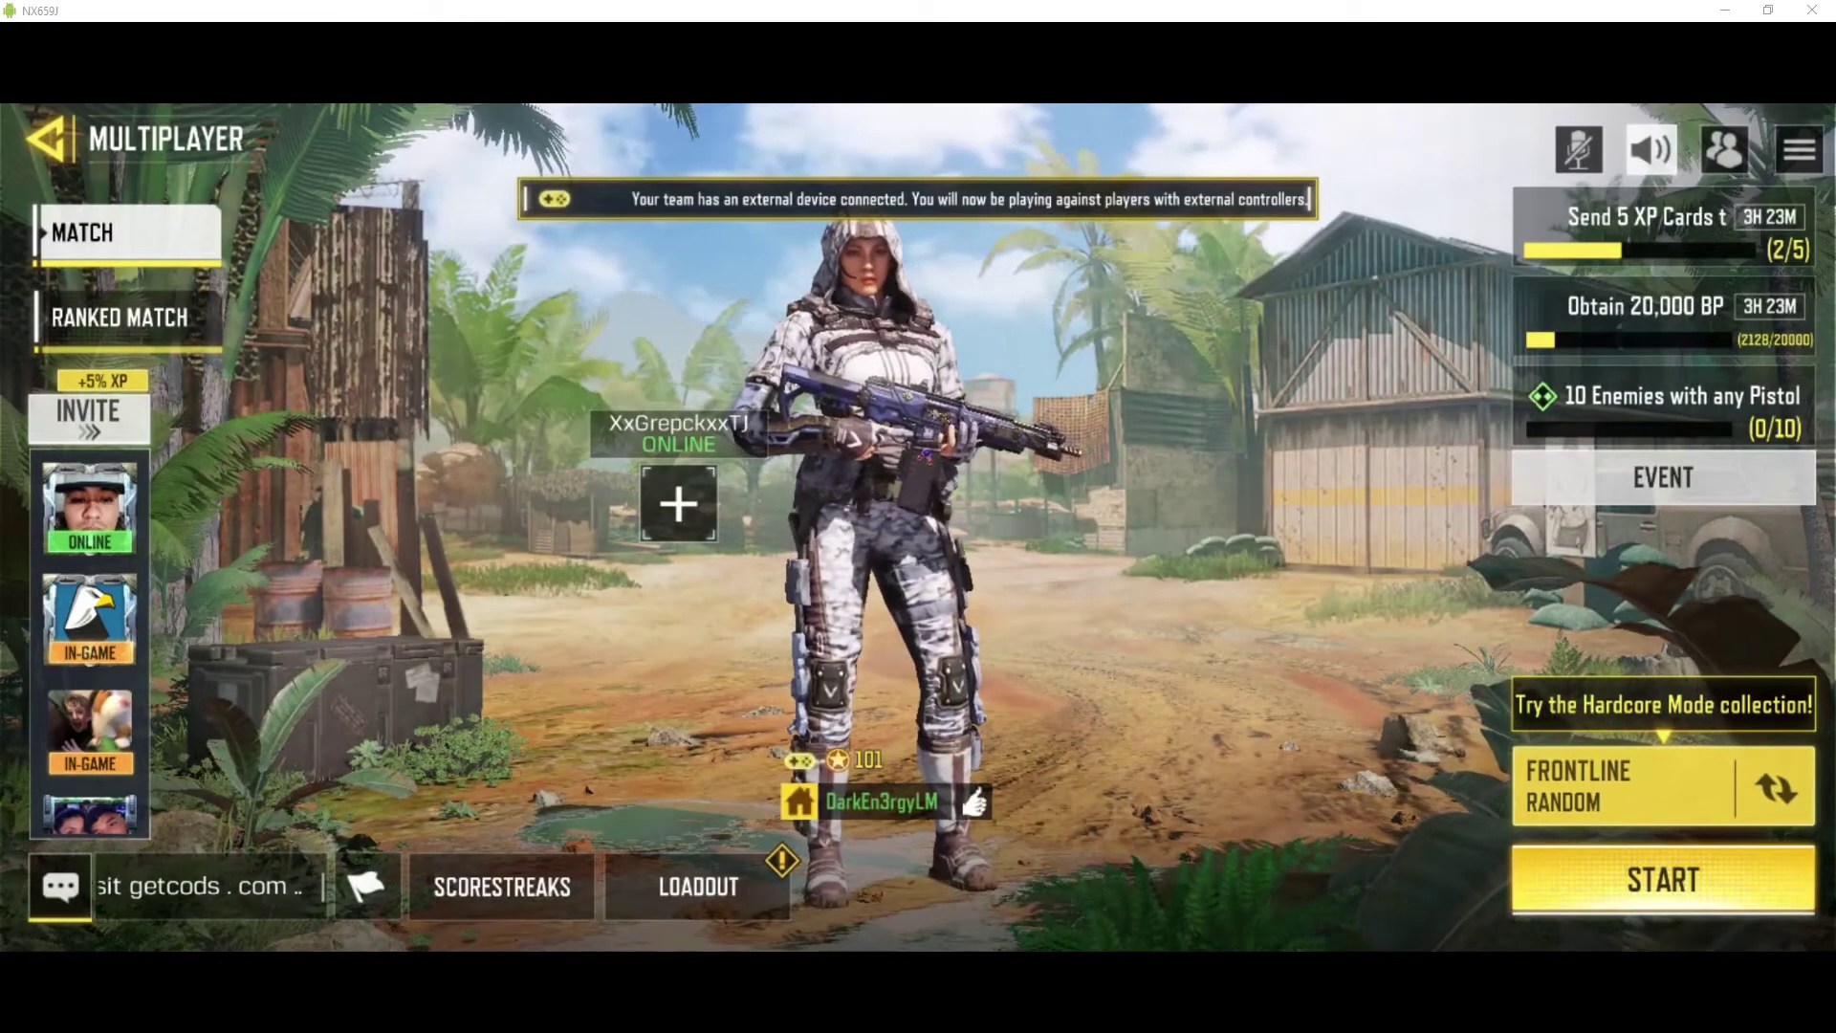
pyautogui.hotkey('alt', 'Tab')
pyautogui.moveTo(1597, 32); pyautogui.dragTo(1436, 59)
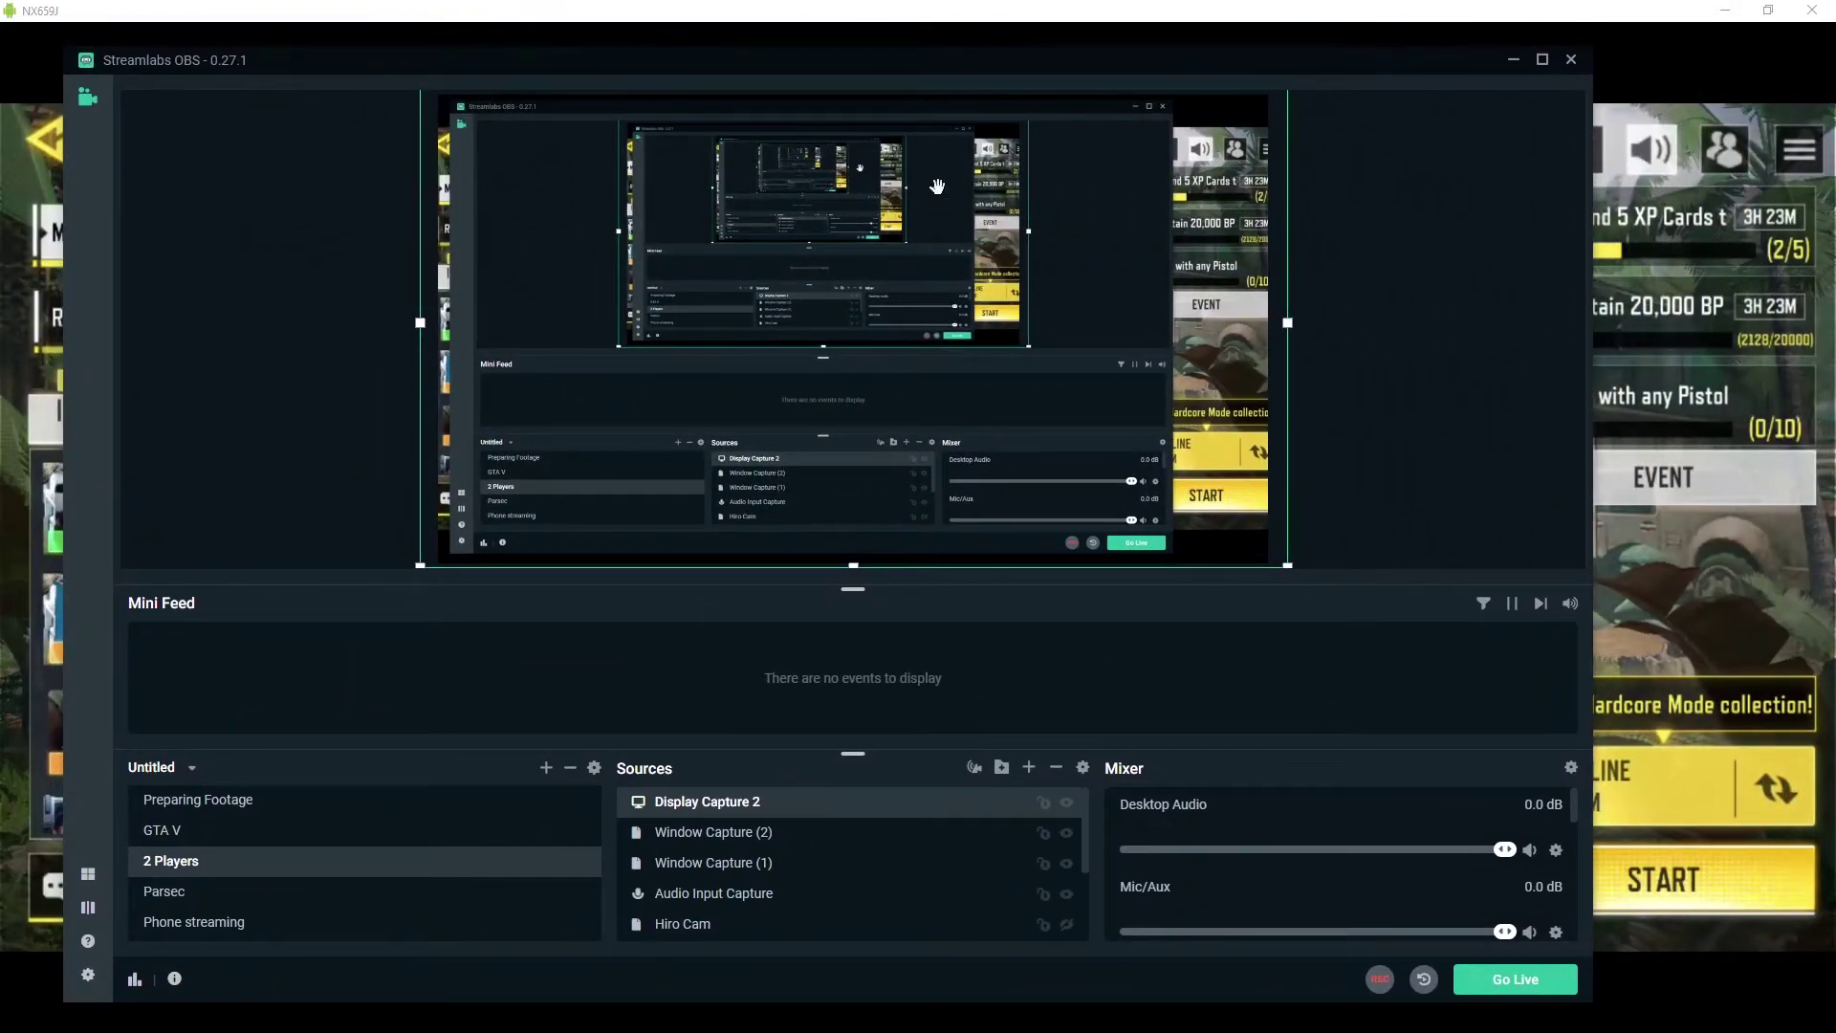
pyautogui.hotkey('alt', 'Tab')
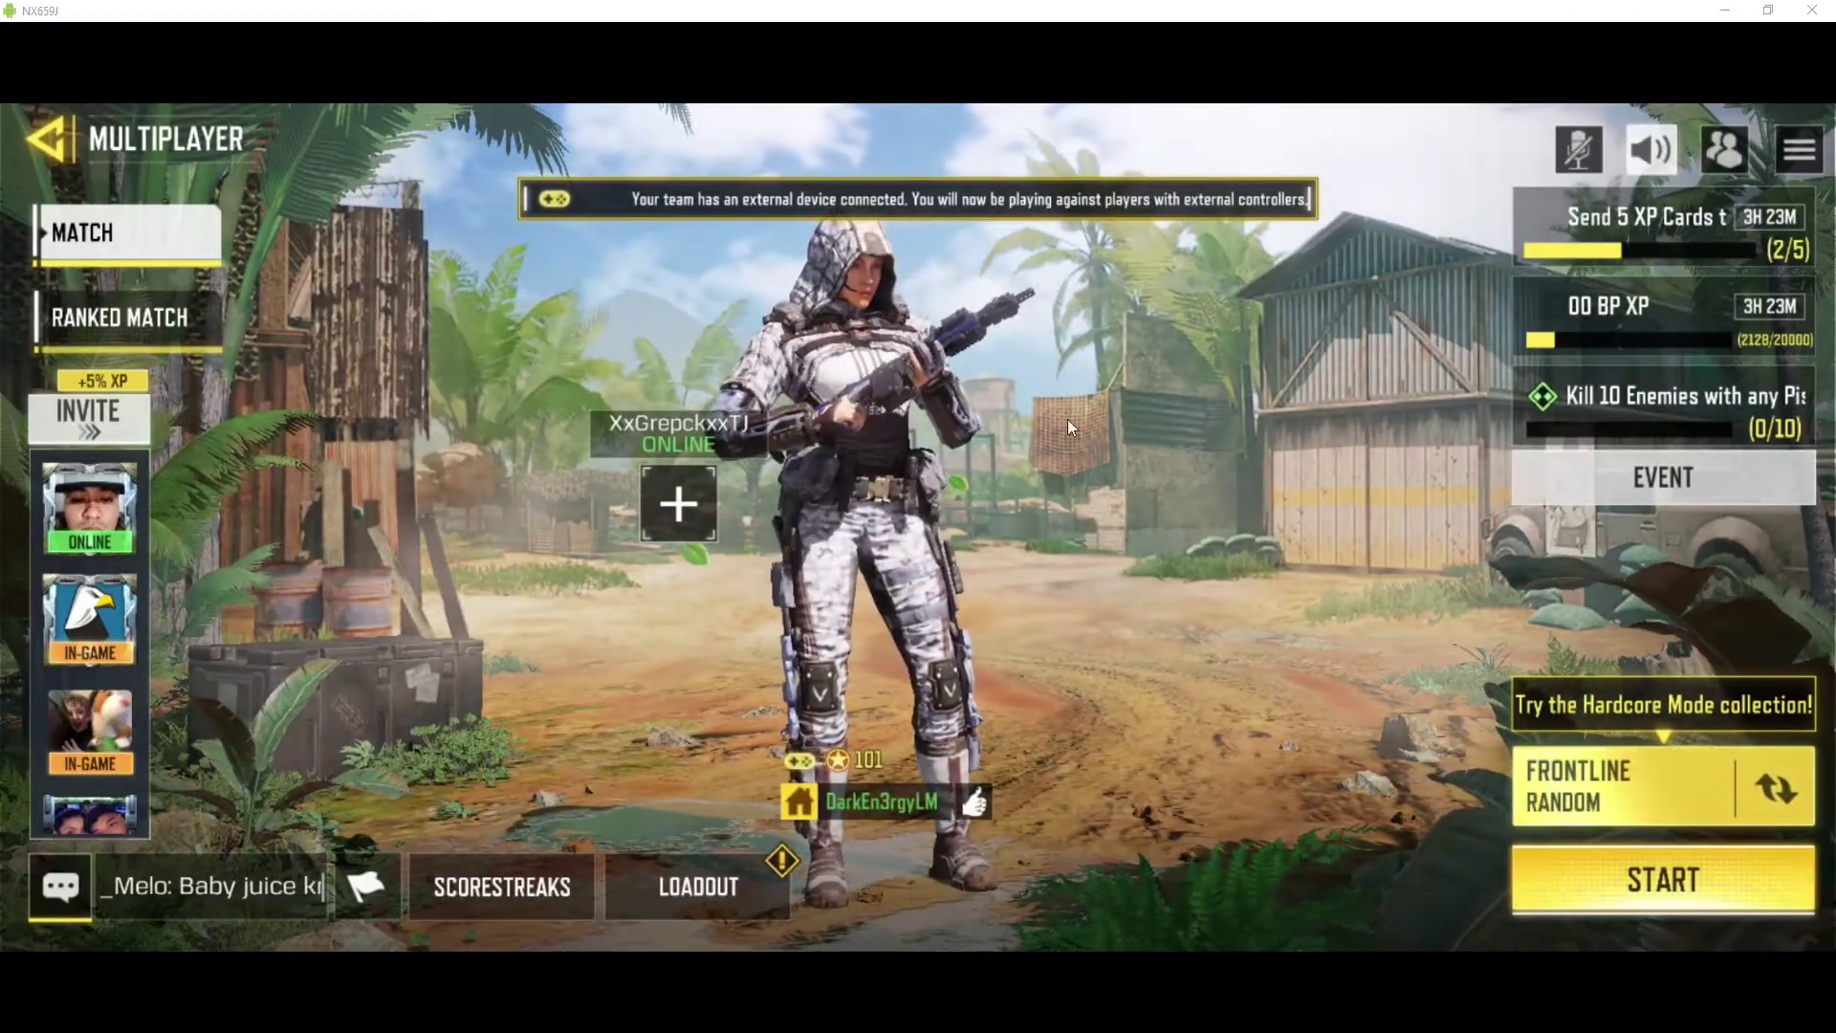
pyautogui.click(1684, 876)
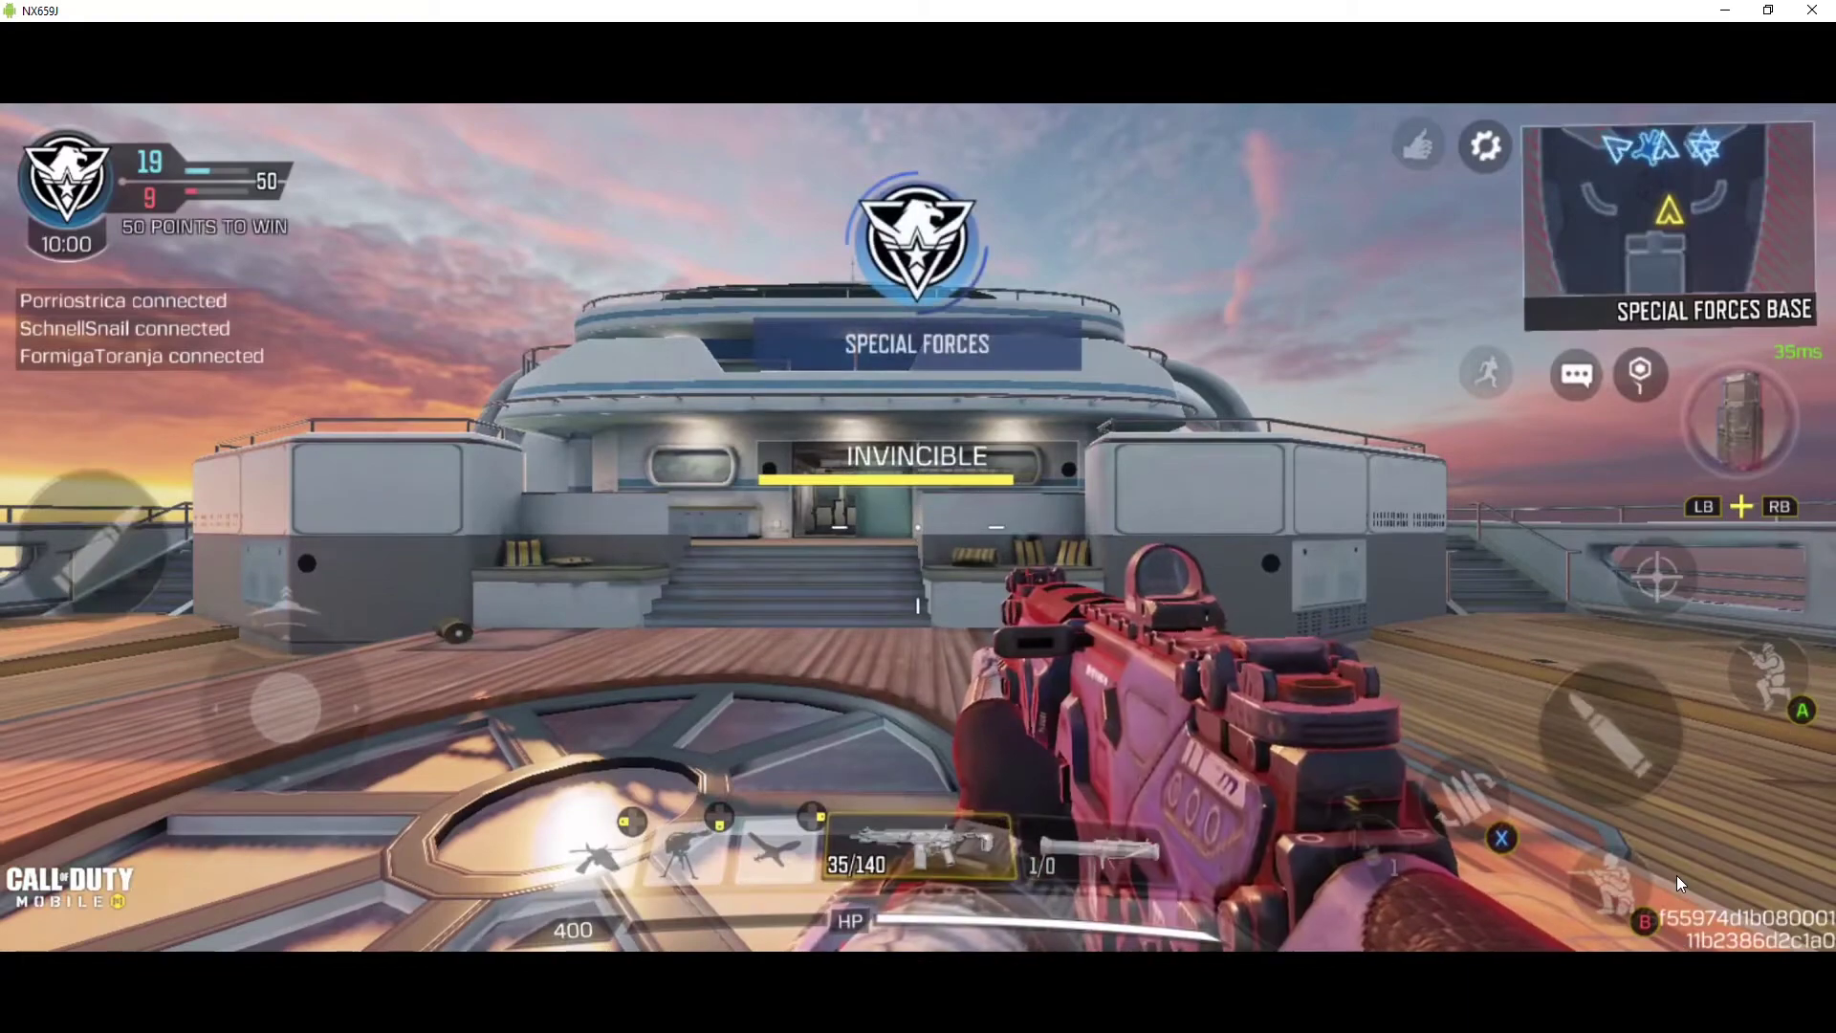
# - Raise the phone's volume during the Hijacked Frontline match
pyautogui.hotkey('alt', 'Up')
pyautogui.hotkey('alt', 'Up')
pyautogui.hotkey('alt', 'Up')
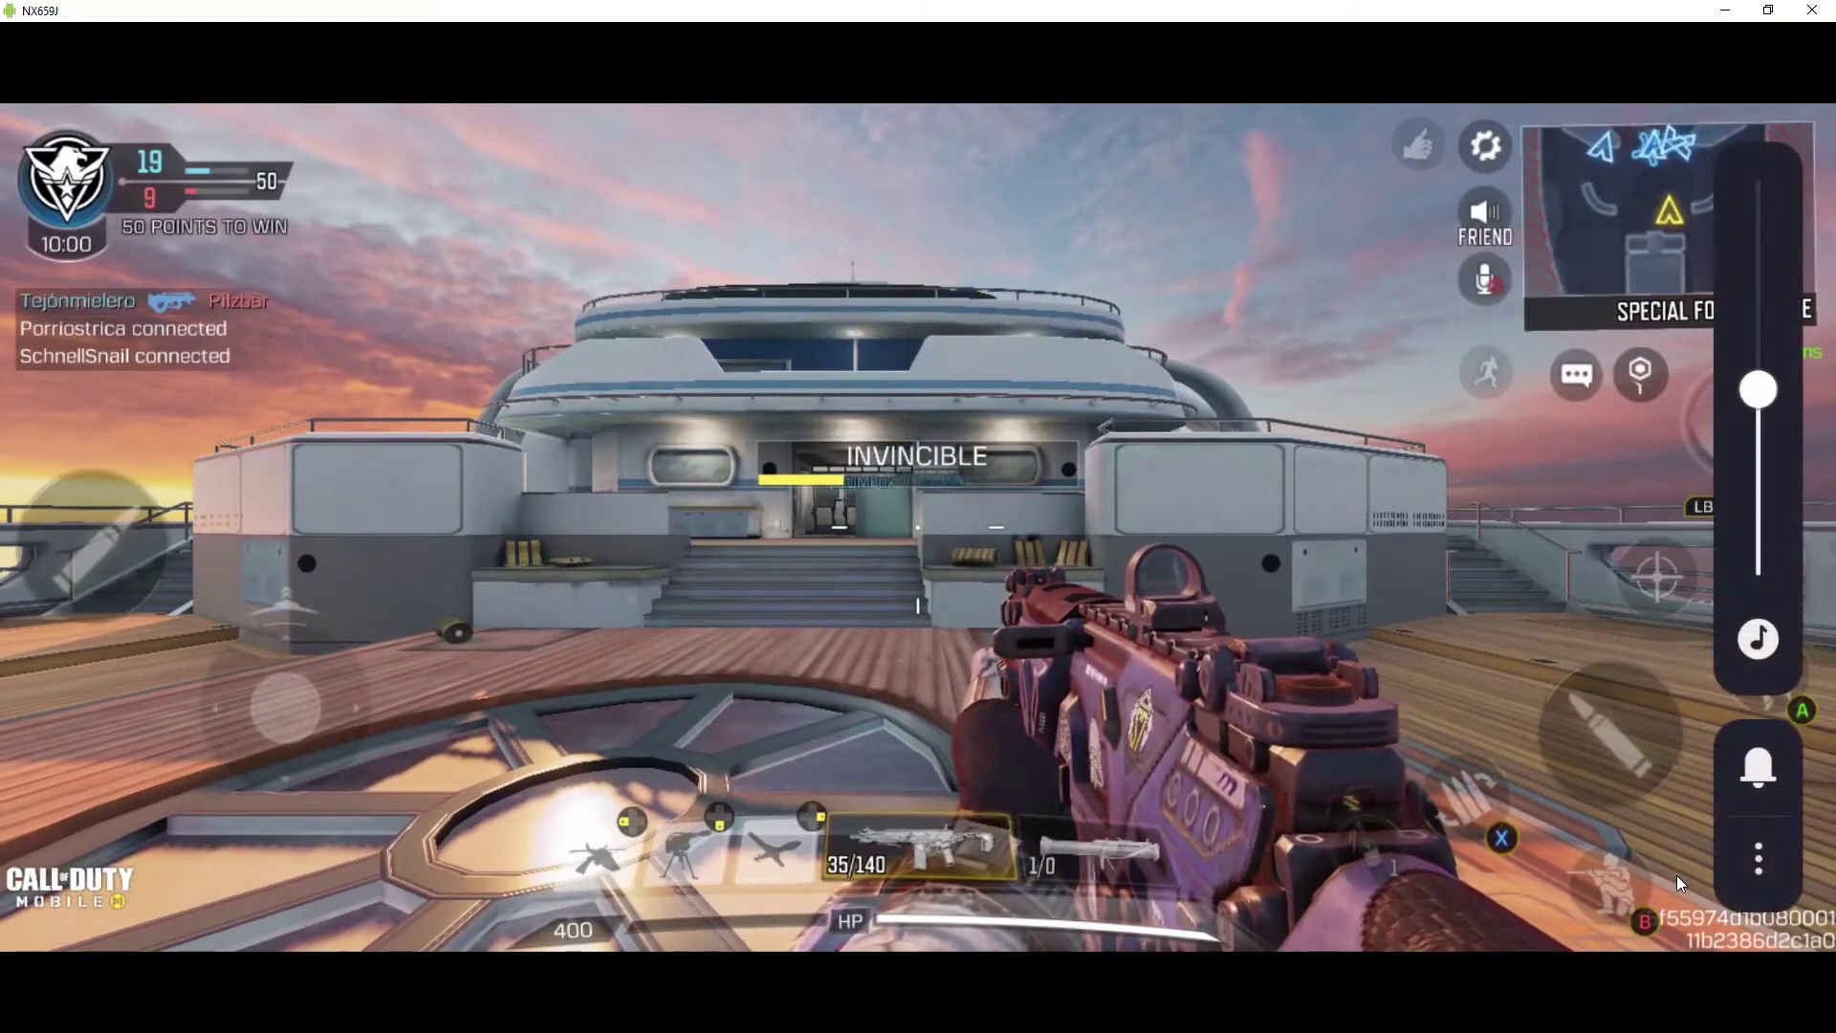